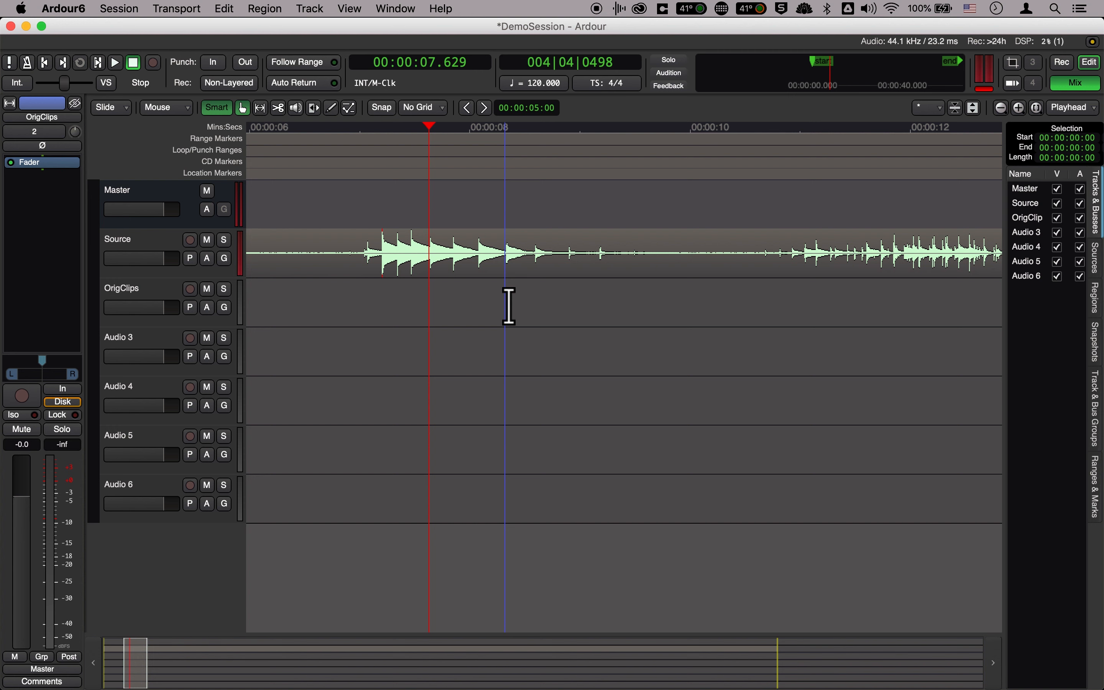
- Check the take WAV files in Finder's audiofiles folder, and undo the removal of the clip on the OrigClips track in Ardour
{"action": "key", "text": "super+Tab"}
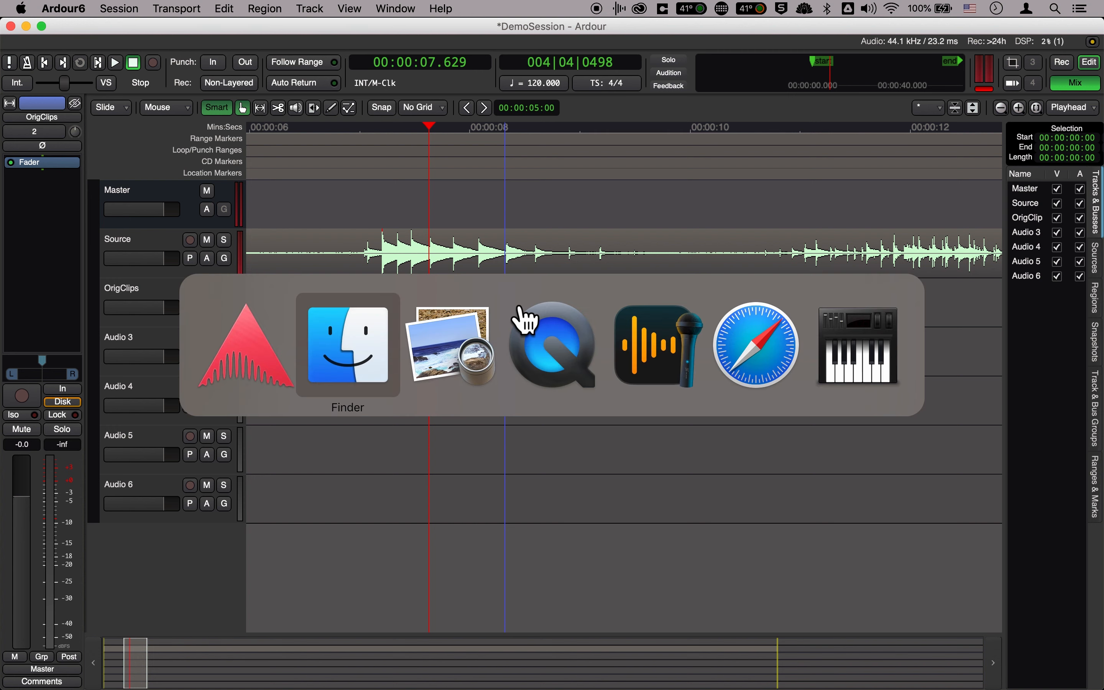
{"action": "left_click", "coordinate": [346, 354]}
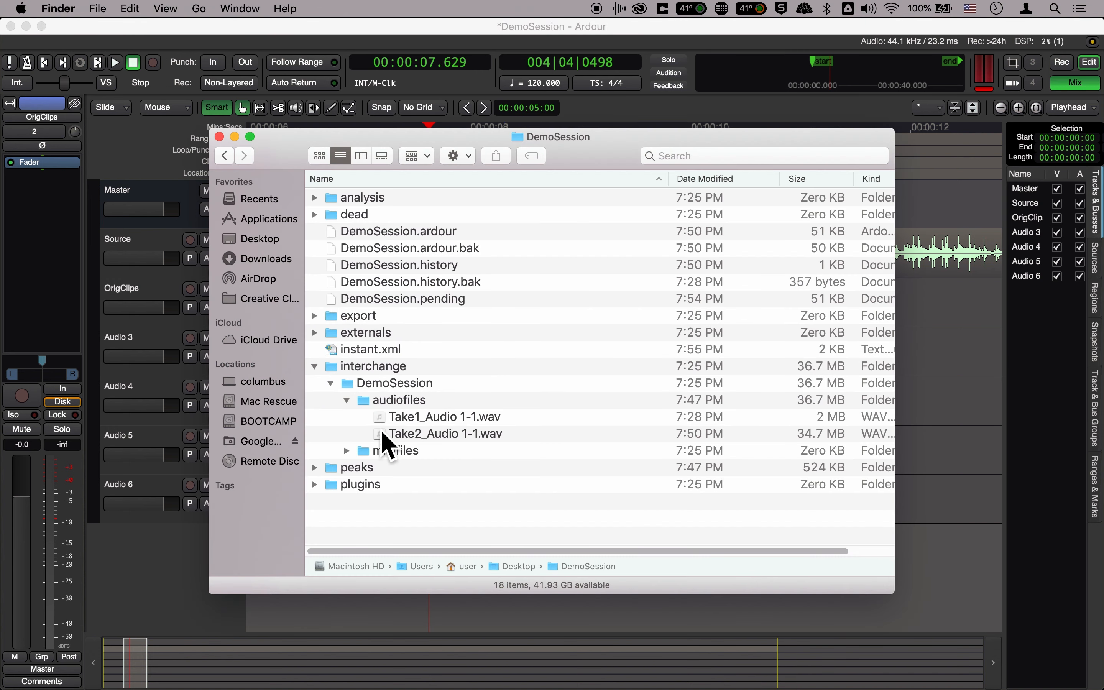
{"action": "key", "text": "super+Tab"}
{"action": "key", "text": "super+z"}
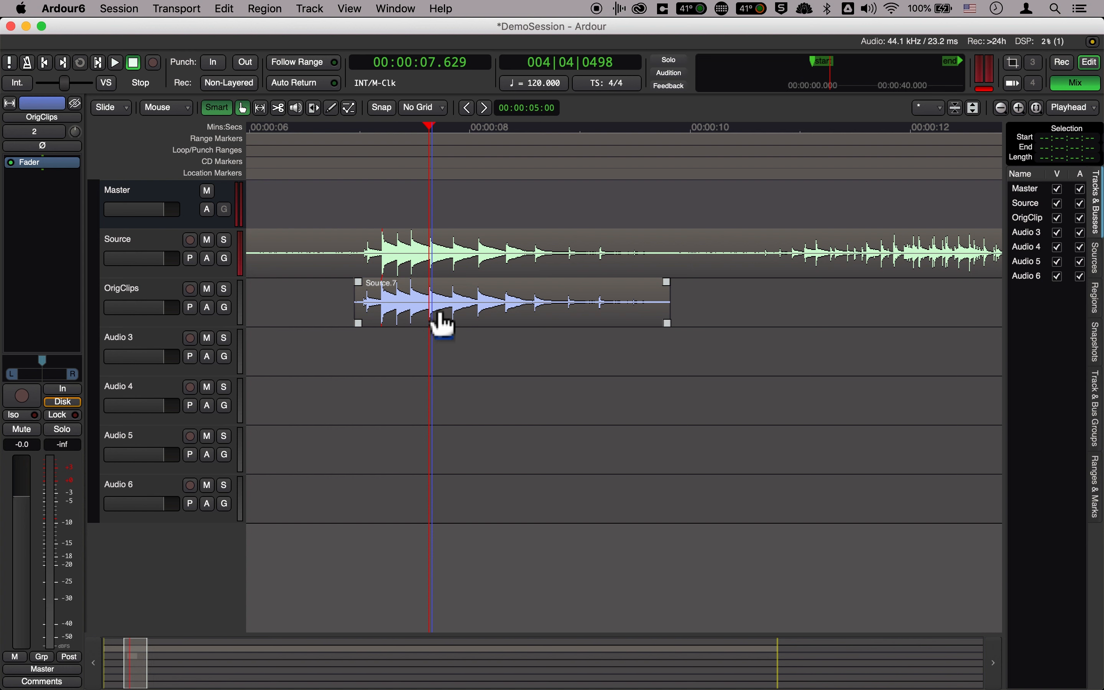
- Trim the OrigClips clip's start to about 00:00:08:00, and shorten its end before extending it to about 00:00:12:03
{"action": "left_click_drag", "start_coordinate": [362, 315], "coordinate": [477, 316]}
{"action": "left_click", "coordinate": [358, 314]}
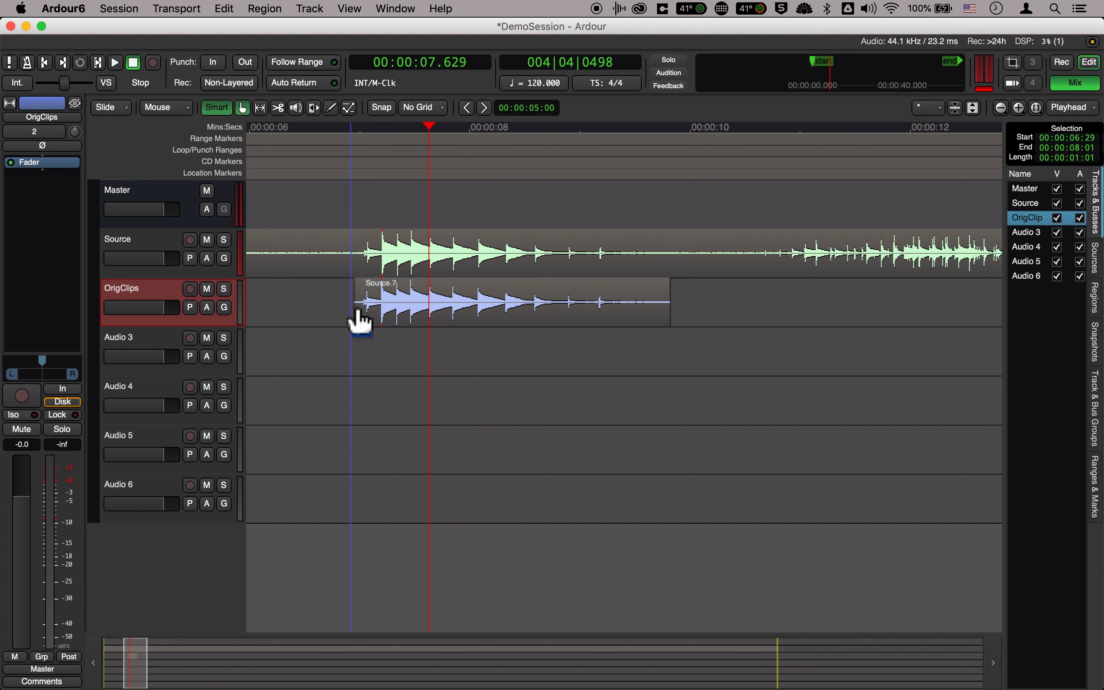
{"action": "left_click_drag", "start_coordinate": [380, 315], "coordinate": [511, 324]}
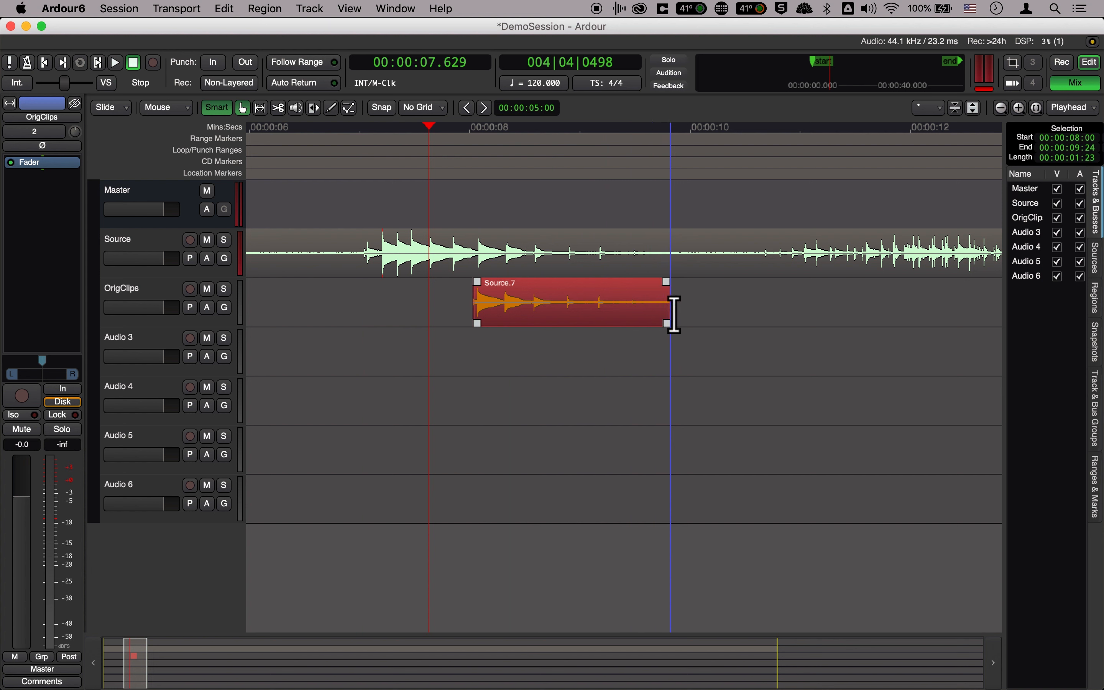
{"action": "left_click_drag", "start_coordinate": [662, 321], "coordinate": [506, 343]}
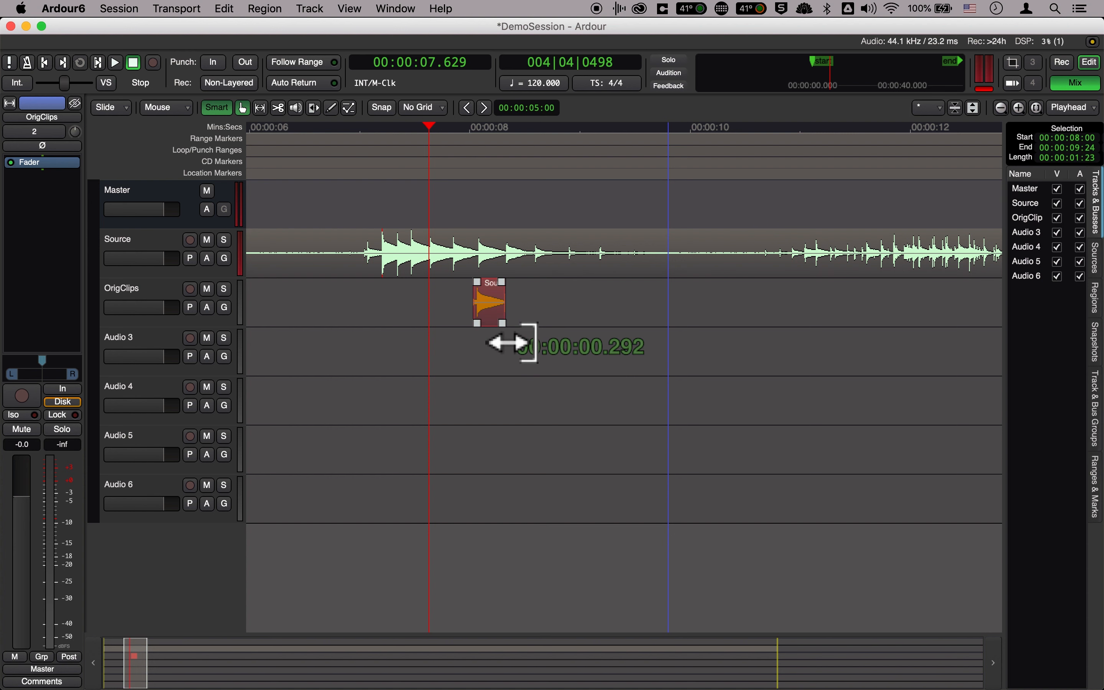
{"action": "left_click_drag", "start_coordinate": [506, 342], "coordinate": [929, 337]}
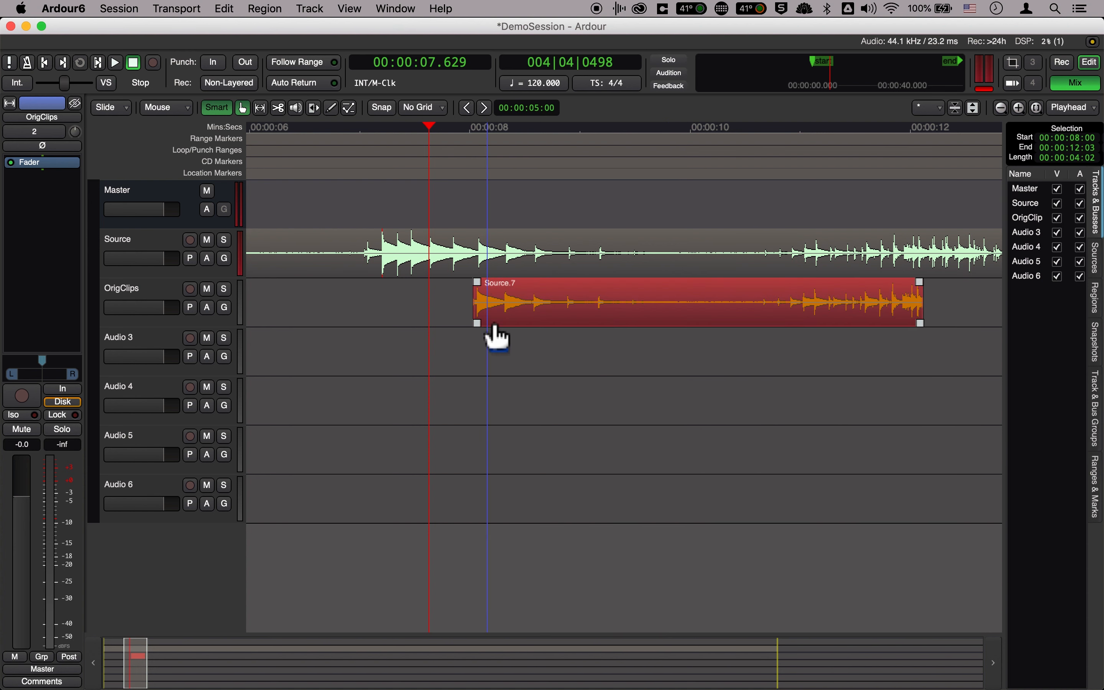
- Trim the OrigClips clip to span from about 00:00:06:29 to 00:00:09:15 around the first group of hits
{"action": "left_click_drag", "start_coordinate": [477, 312], "coordinate": [375, 312]}
{"action": "left_click", "coordinate": [448, 354]}
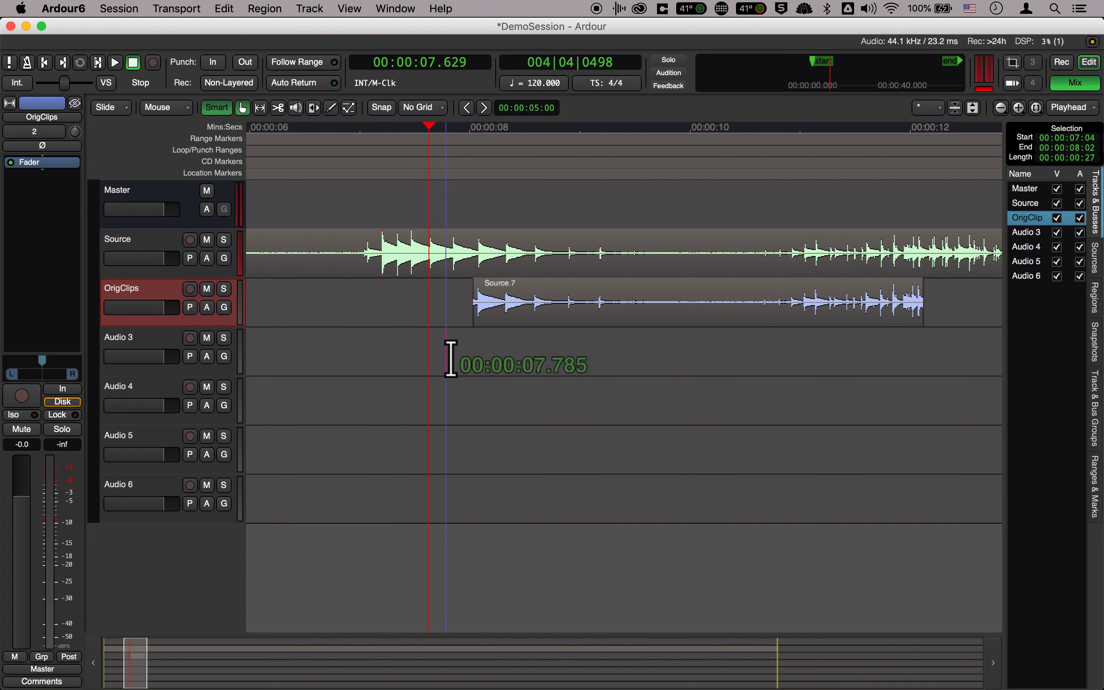
{"action": "left_click_drag", "start_coordinate": [478, 322], "coordinate": [368, 350]}
{"action": "right_click", "coordinate": [369, 406]}
{"action": "left_click_drag", "start_coordinate": [927, 322], "coordinate": [641, 352]}
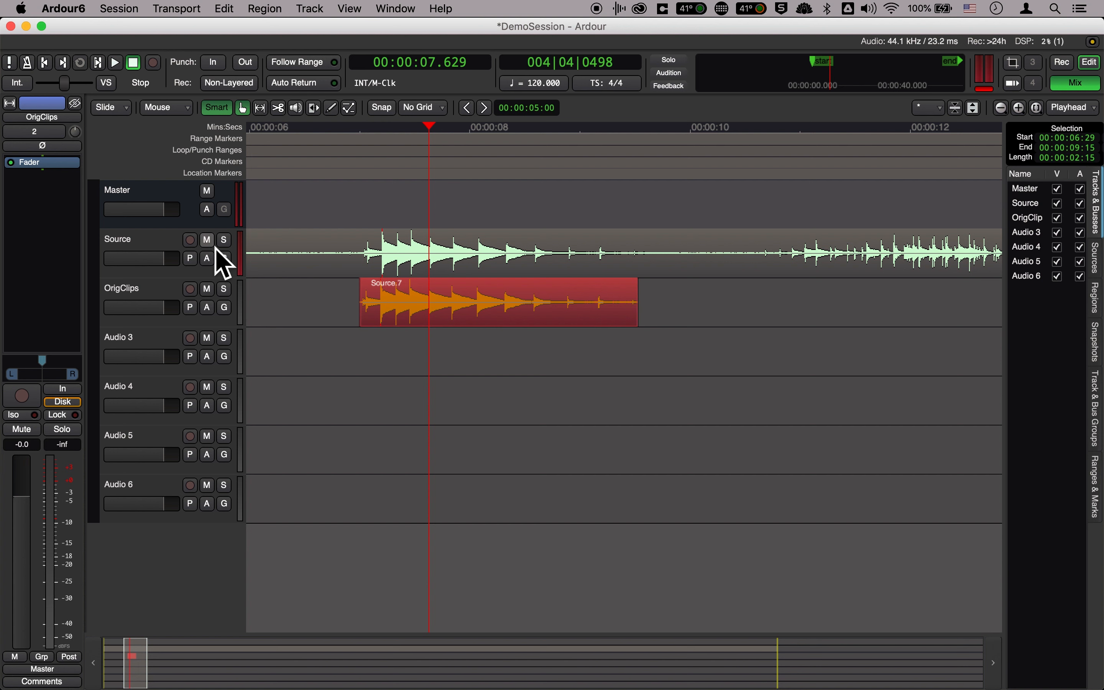
- Mute the Source track and play back the trimmed clip
{"action": "left_click", "coordinate": [207, 240]}
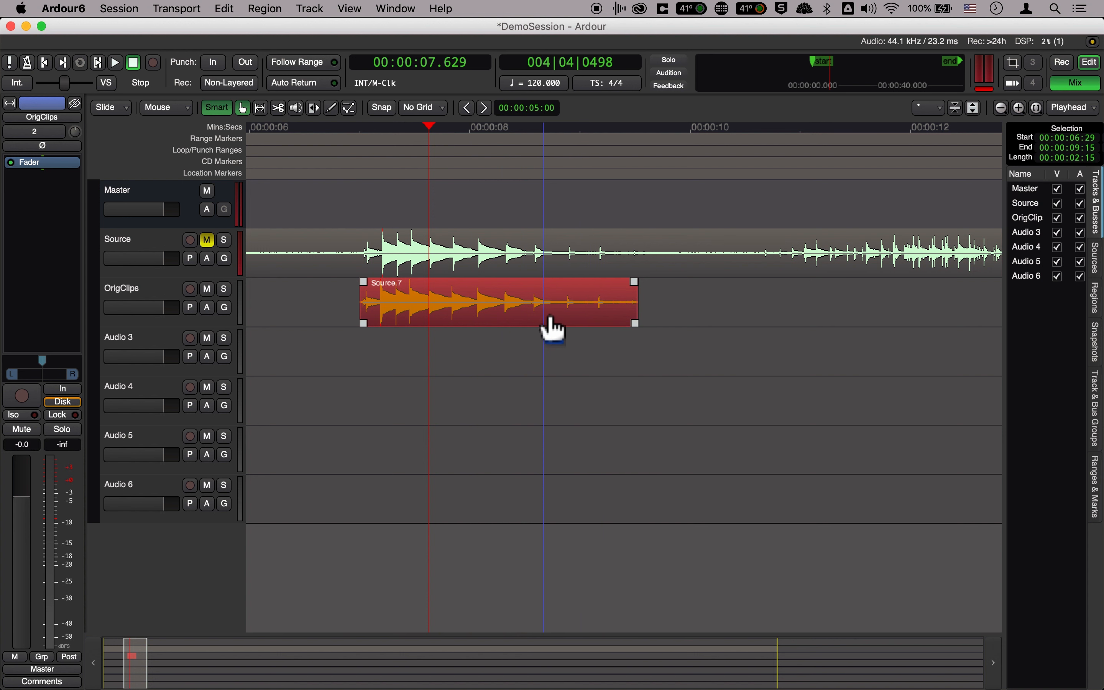
{"action": "key", "text": "space"}
{"action": "key", "text": "space"}
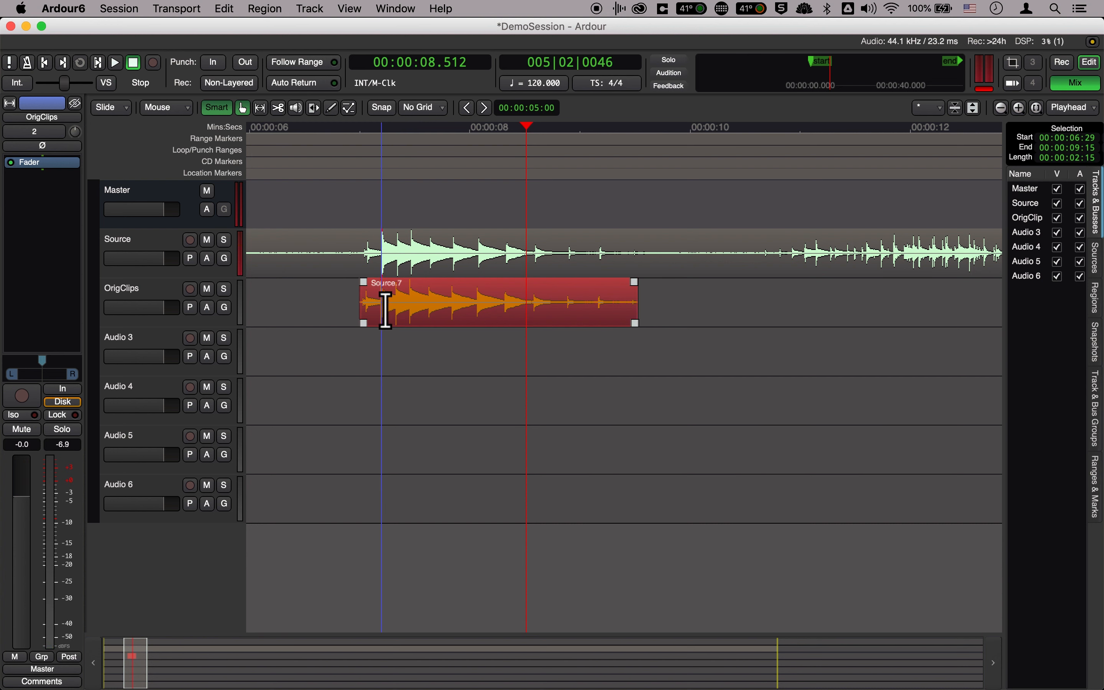
- Solo the OrigClips track and play back the end of its clip, starting again from about 9.1 seconds
{"action": "left_click", "coordinate": [227, 292]}
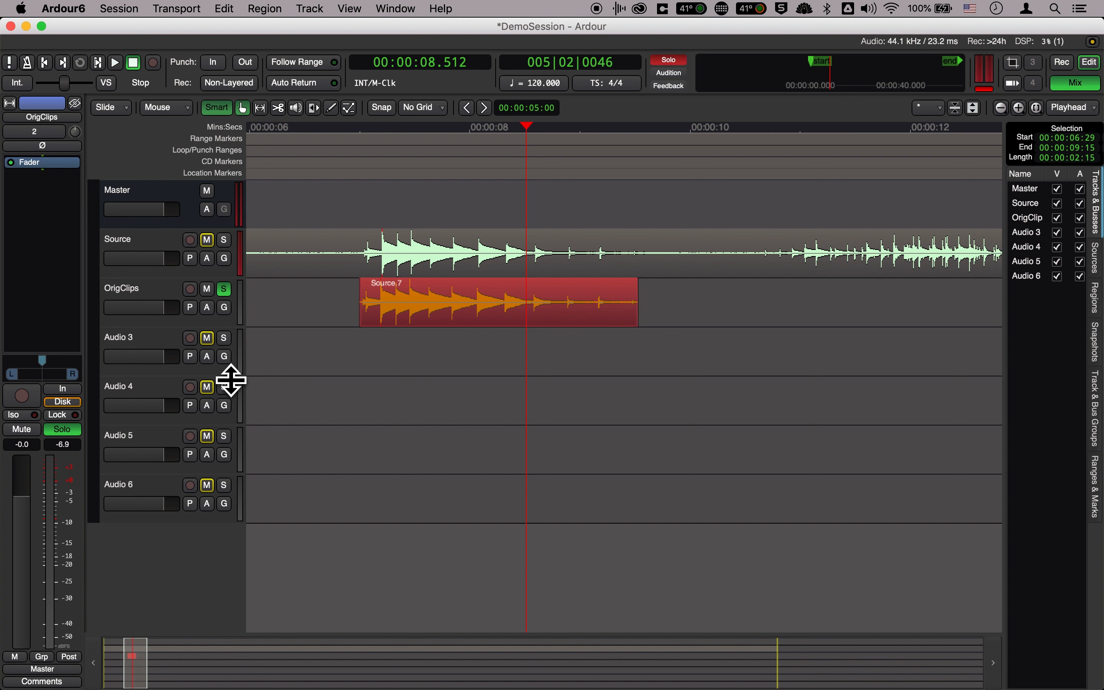
{"action": "key", "text": "space"}
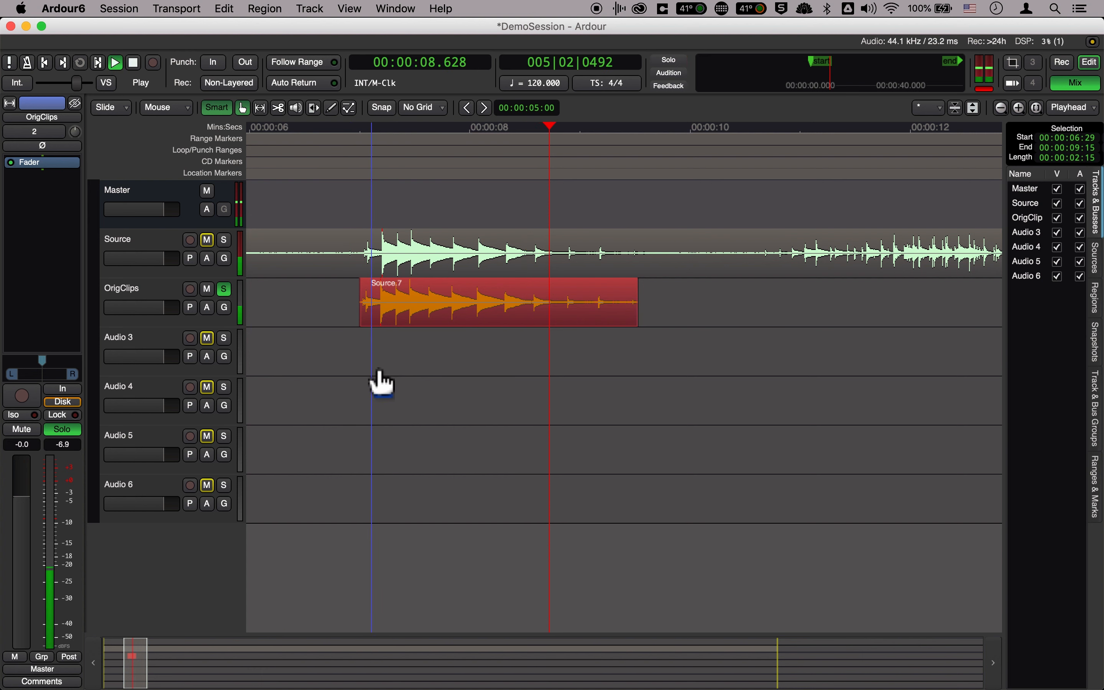
{"action": "key", "text": "space"}
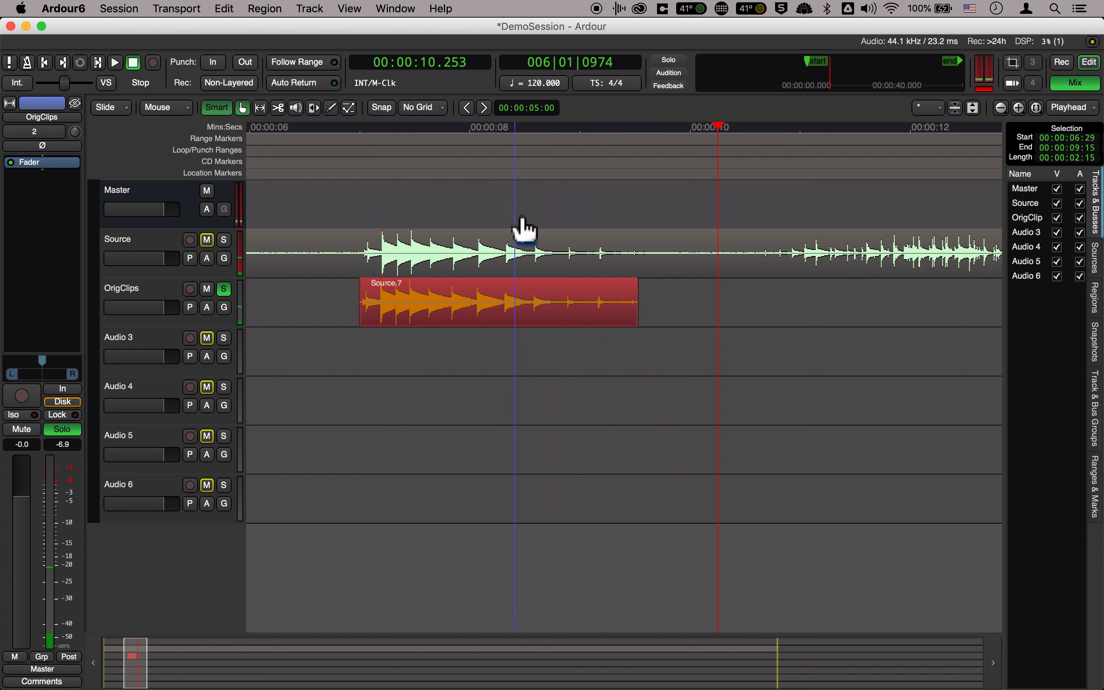
{"action": "left_click", "coordinate": [601, 127]}
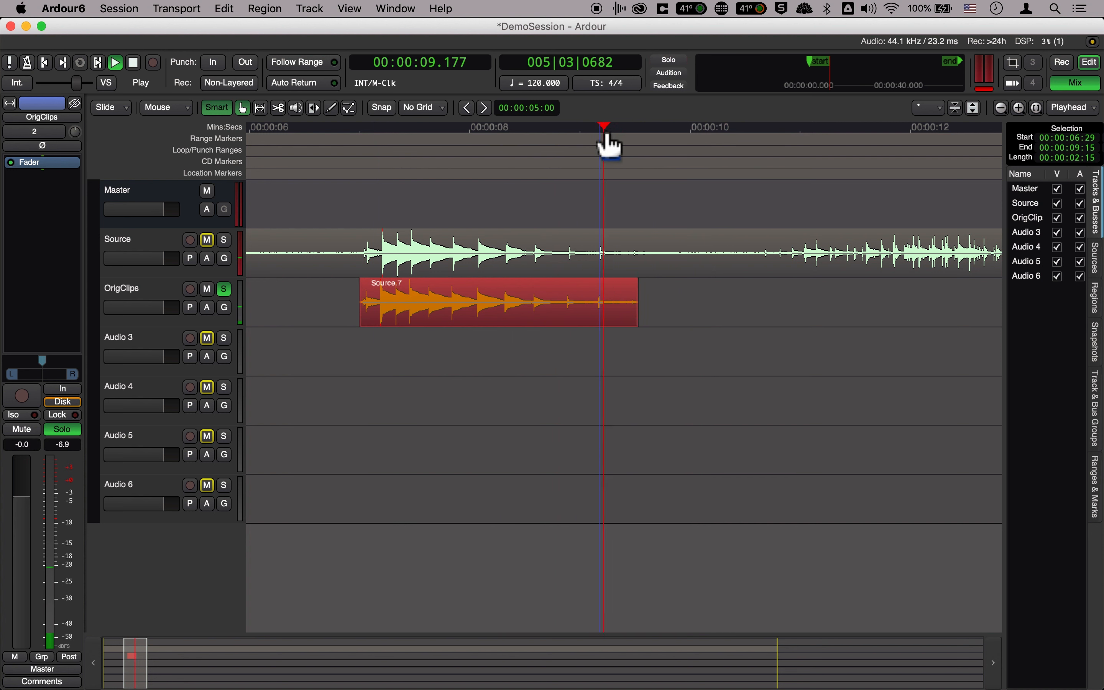
{"action": "key", "text": "space"}
- Trim the OrigClips clip's end to about 00:00:09:08 and play its ending from about 8.9 seconds
{"action": "left_click_drag", "start_coordinate": [644, 322], "coordinate": [612, 342]}
{"action": "left_click", "coordinate": [570, 130]}
{"action": "key", "text": "space"}
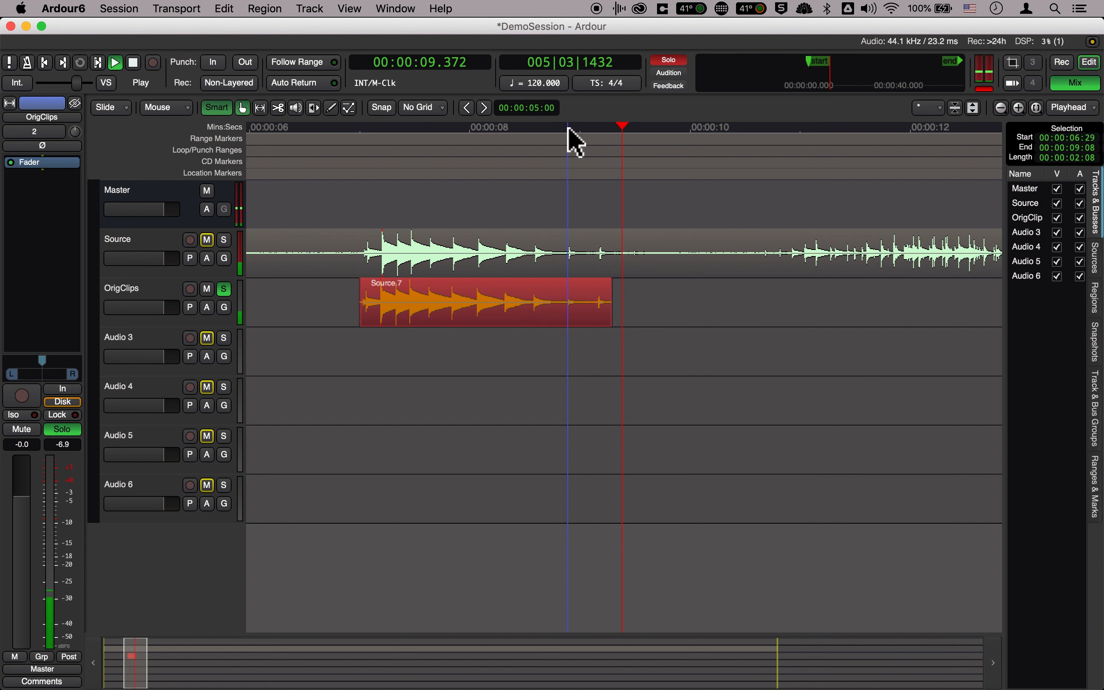
{"action": "key", "text": "space"}
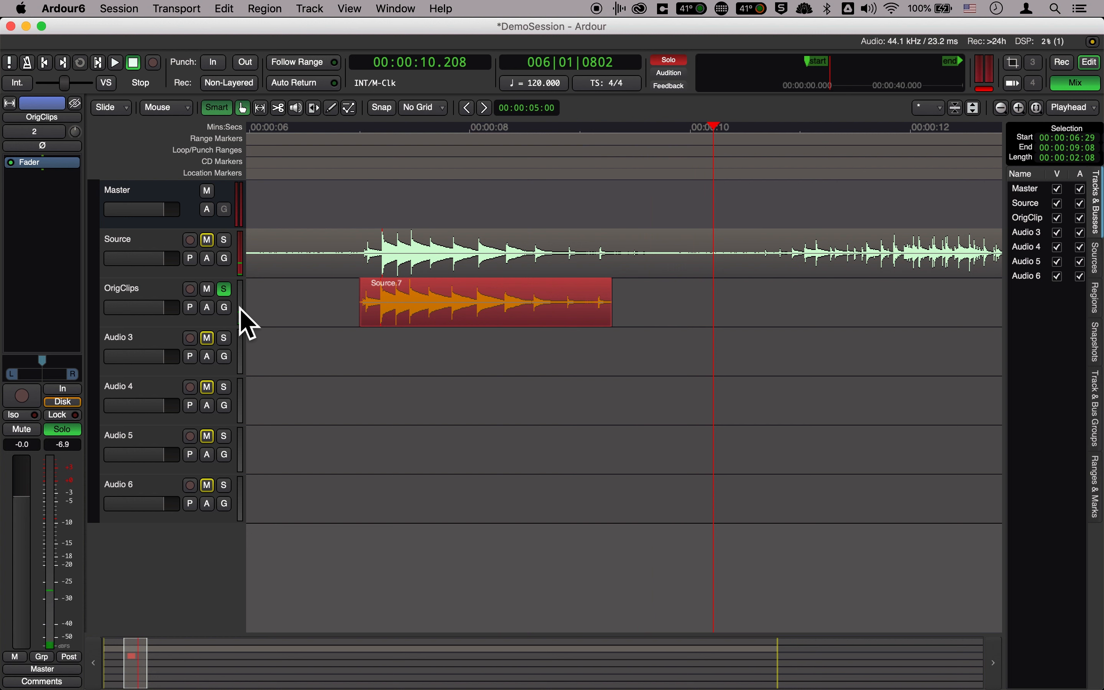
- Examine the fade-in and fade-out handles at both ends of the OrigClips clip
{"action": "left_click", "coordinate": [232, 297]}
{"action": "left_click", "coordinate": [233, 297]}
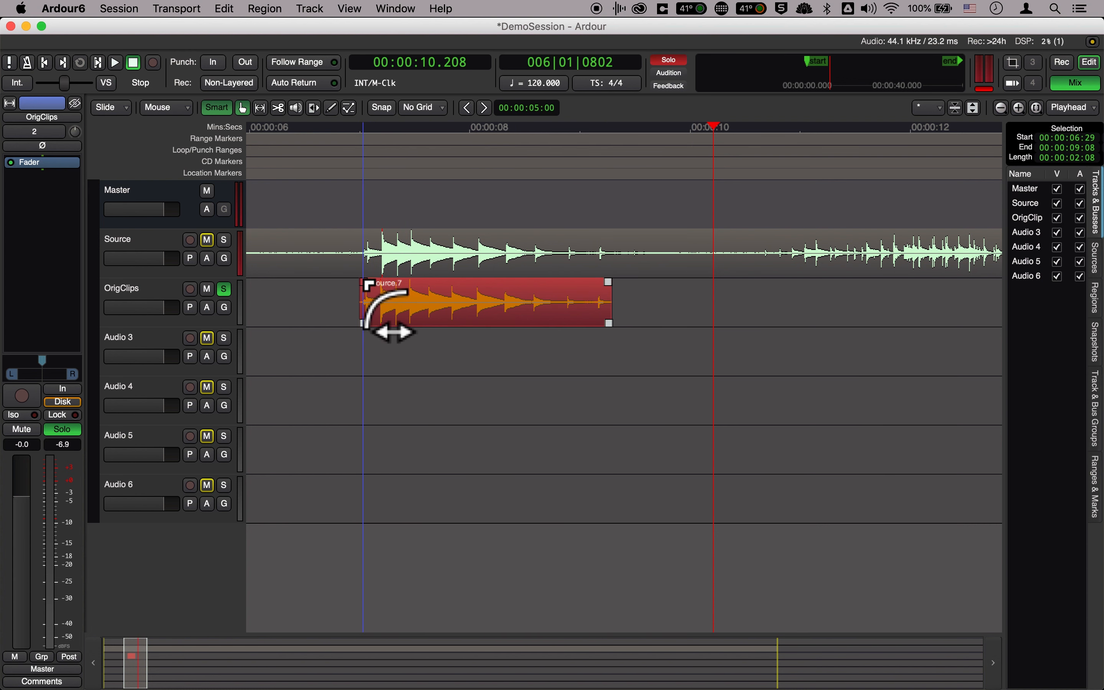
{"action": "left_click_drag", "start_coordinate": [365, 288], "coordinate": [365, 288]}
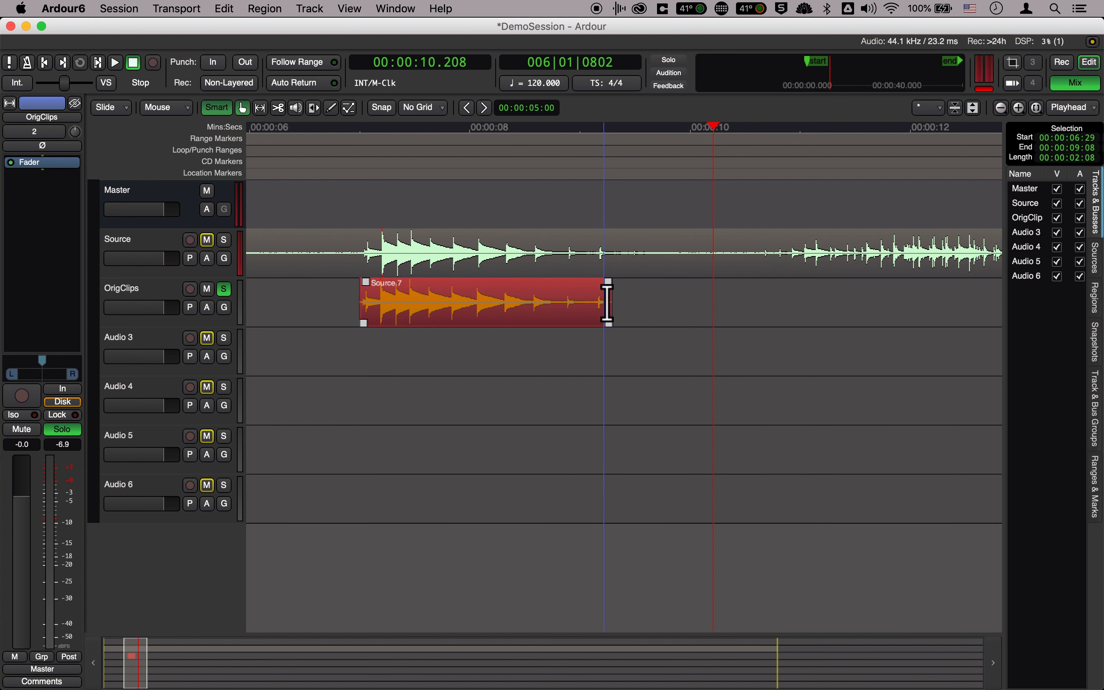
{"action": "left_click_drag", "start_coordinate": [603, 334], "coordinate": [611, 334]}
- Play the OrigClips clip from just before its start, and turn off the track's solo
{"action": "left_click", "coordinate": [352, 129]}
{"action": "key", "text": "space"}
{"action": "key", "text": "space"}
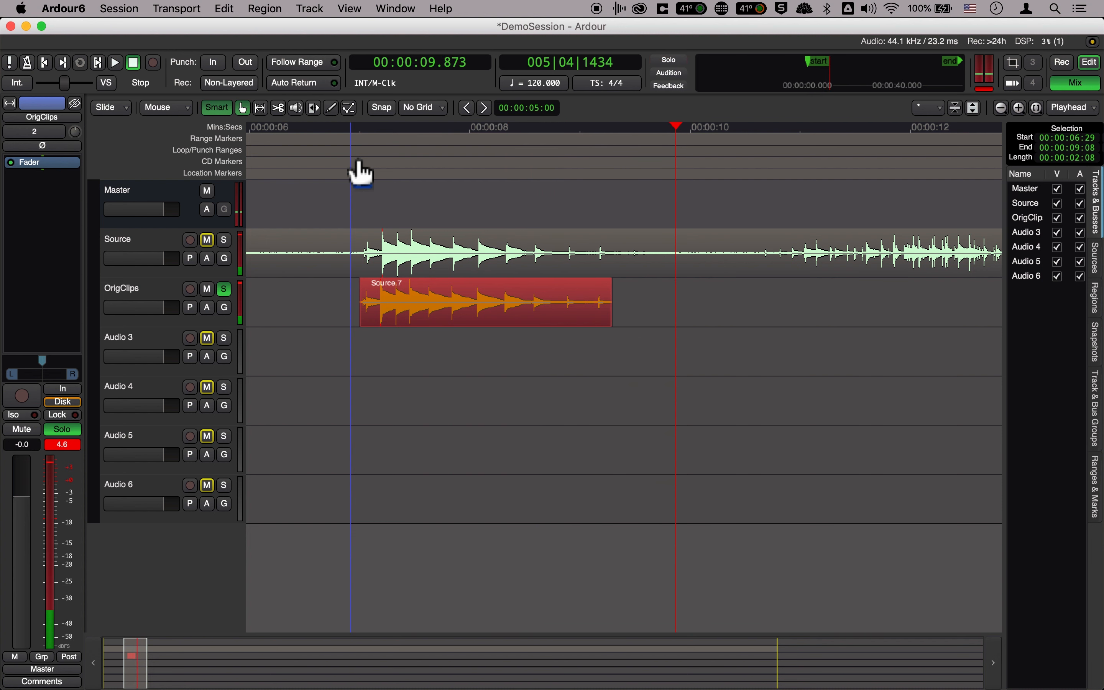
{"action": "left_click", "coordinate": [228, 293]}
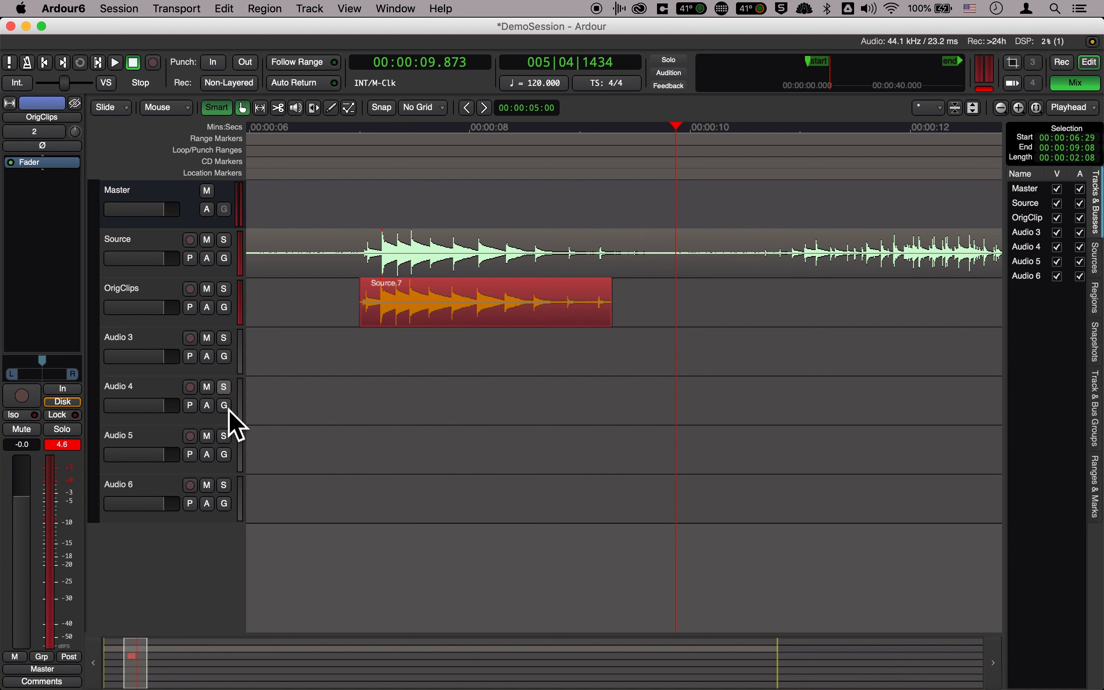
- Look through the Source recording for further usable material and play the passage starting at about 35 seconds
{"action": "scroll", "coordinate": [553, 288], "scroll_direction": "left", "scroll_amount": 3}
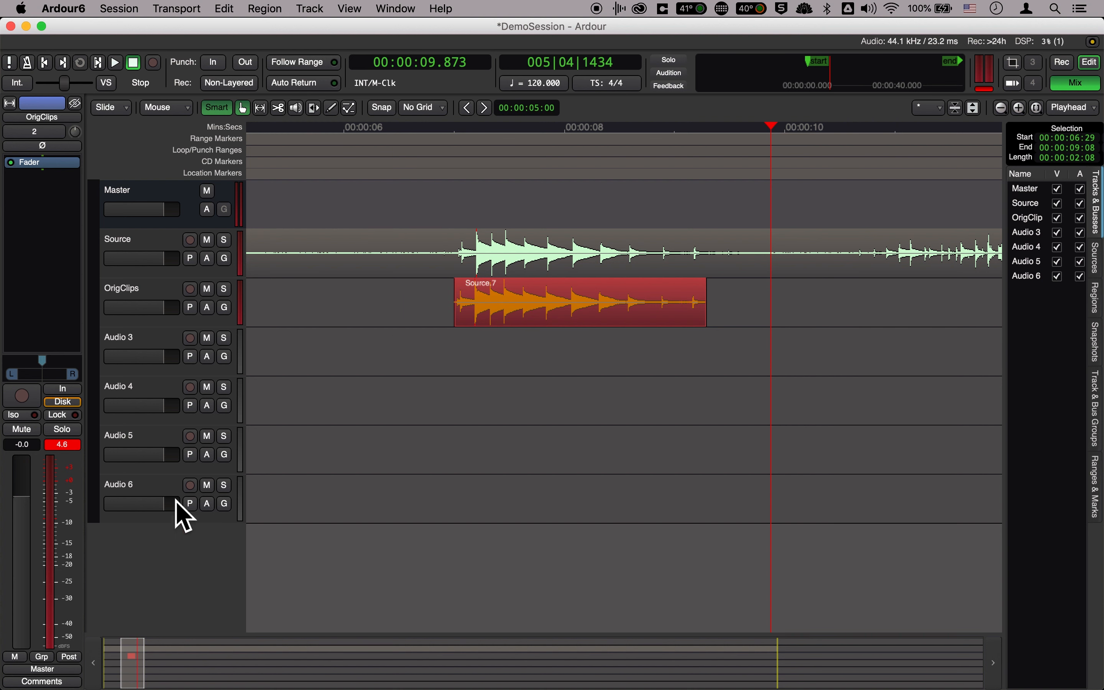
{"action": "scroll", "coordinate": [733, 311], "scroll_direction": "right", "scroll_amount": 5}
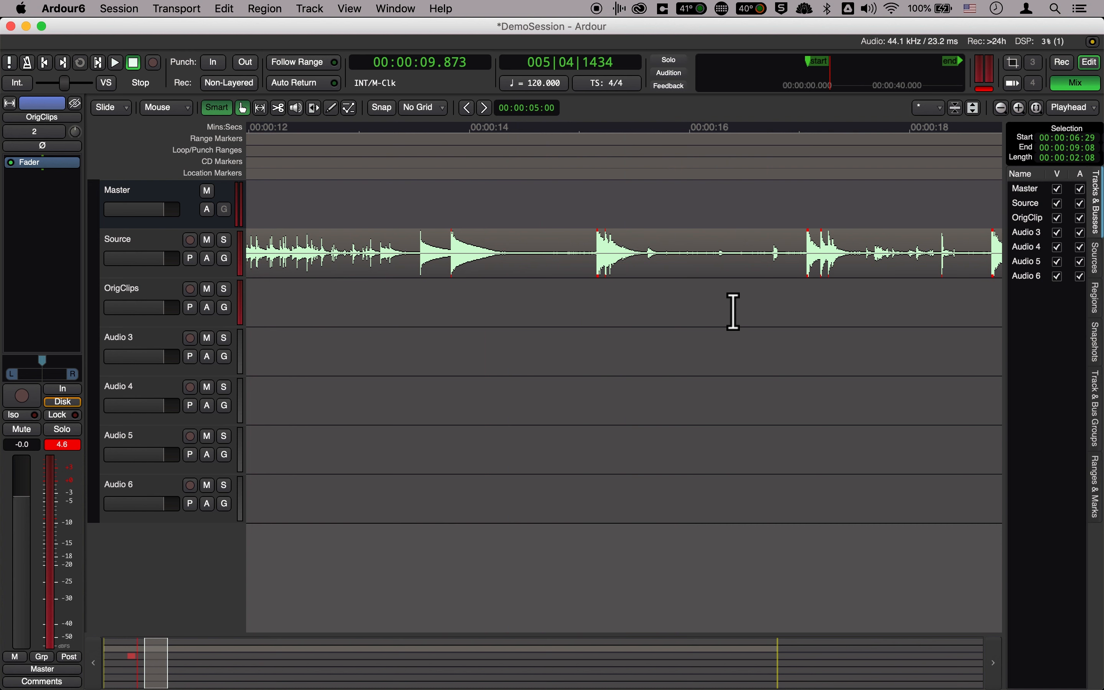
{"action": "scroll", "coordinate": [733, 311], "scroll_direction": "left", "scroll_amount": 4}
{"action": "scroll", "coordinate": [732, 311], "scroll_direction": "right", "scroll_amount": 12}
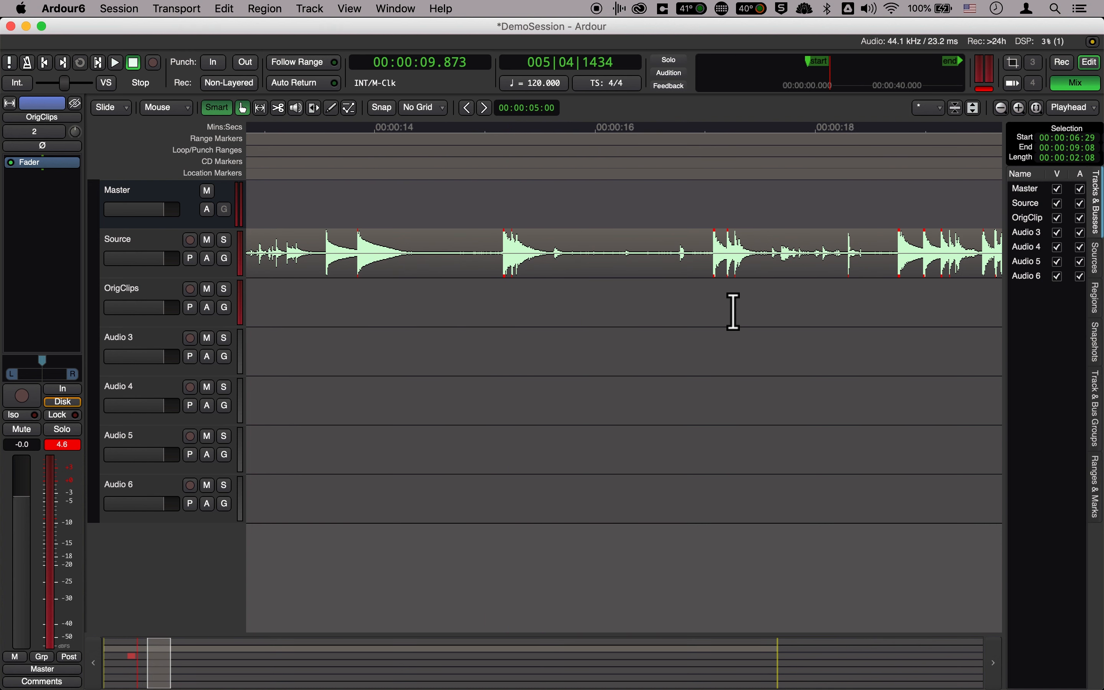
{"action": "scroll", "coordinate": [732, 311], "scroll_direction": "right", "scroll_amount": 4}
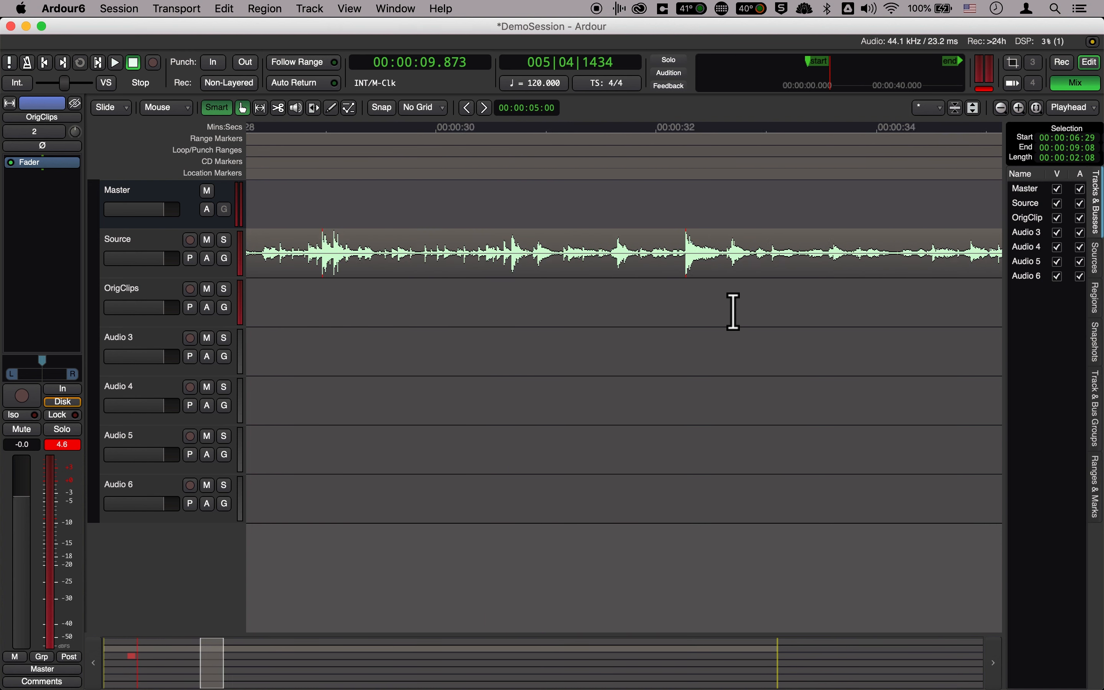
{"action": "scroll", "coordinate": [733, 310], "scroll_direction": "right", "scroll_amount": 2}
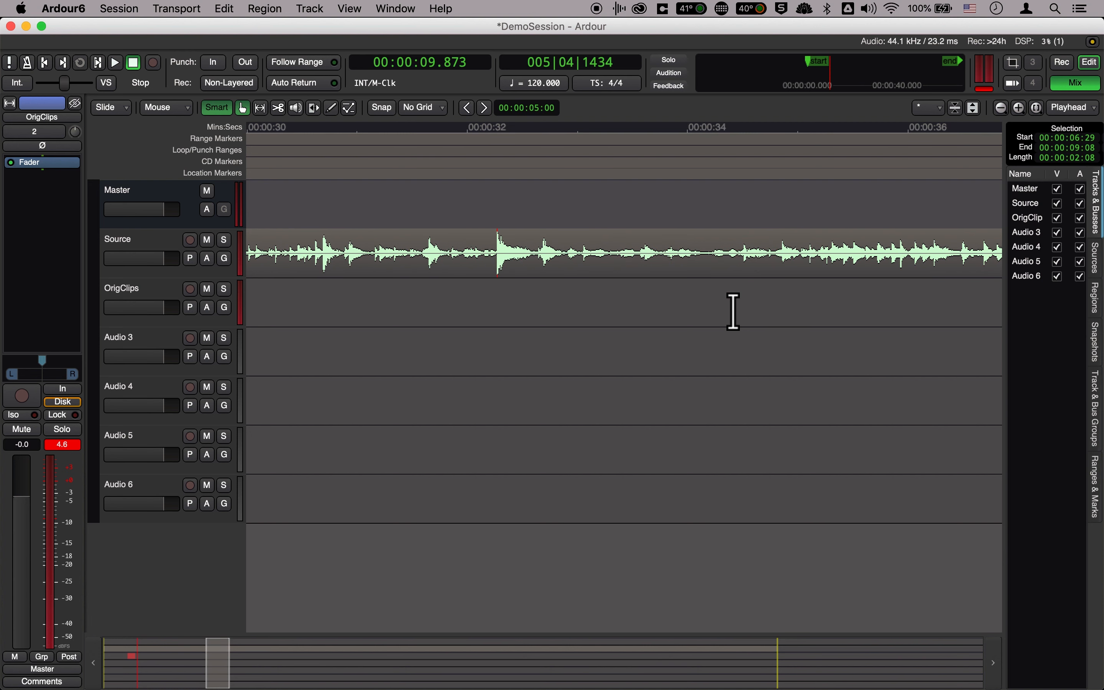
{"action": "scroll", "coordinate": [769, 284], "scroll_direction": "right", "scroll_amount": 2}
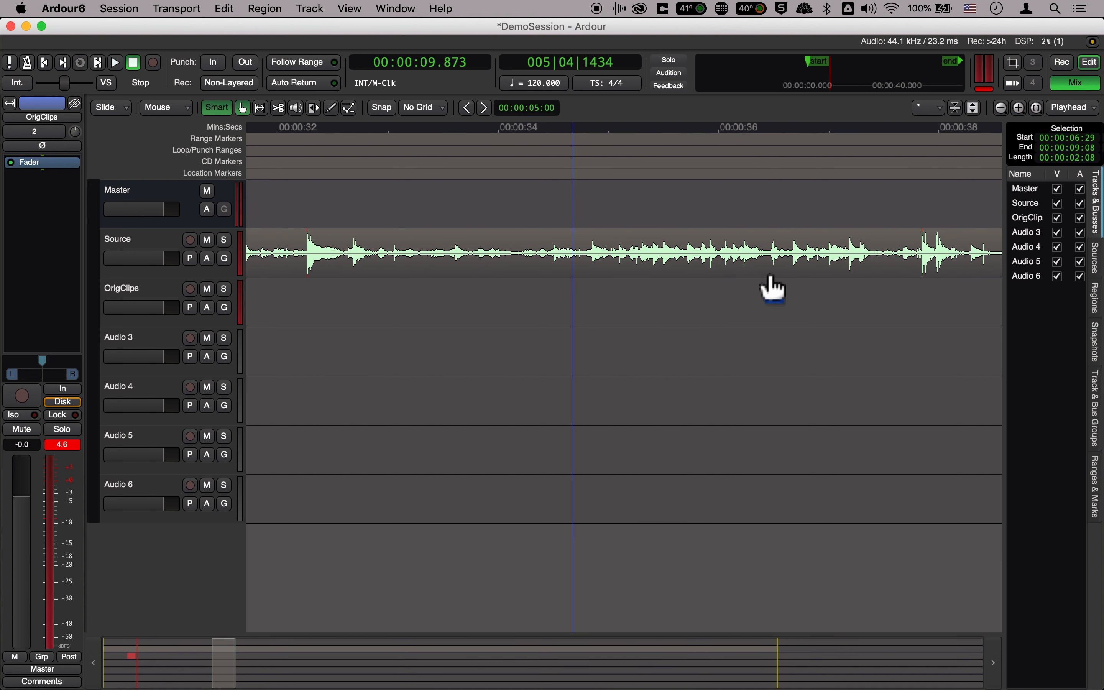
{"action": "left_click", "coordinate": [603, 135]}
{"action": "key", "text": "space"}
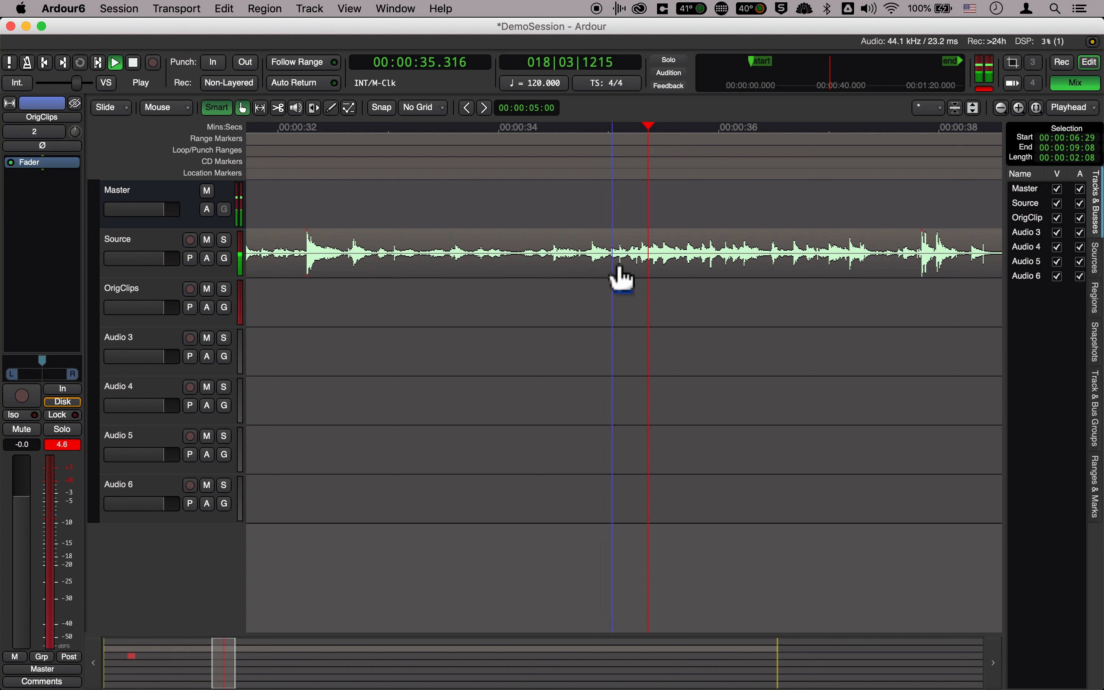
{"action": "key", "text": "space"}
- Look further along the Source recording and play the group of hits starting at about 00:01:02
{"action": "scroll", "coordinate": [712, 269], "scroll_direction": "right", "scroll_amount": 10}
{"action": "scroll", "coordinate": [712, 279], "scroll_direction": "right", "scroll_amount": 4}
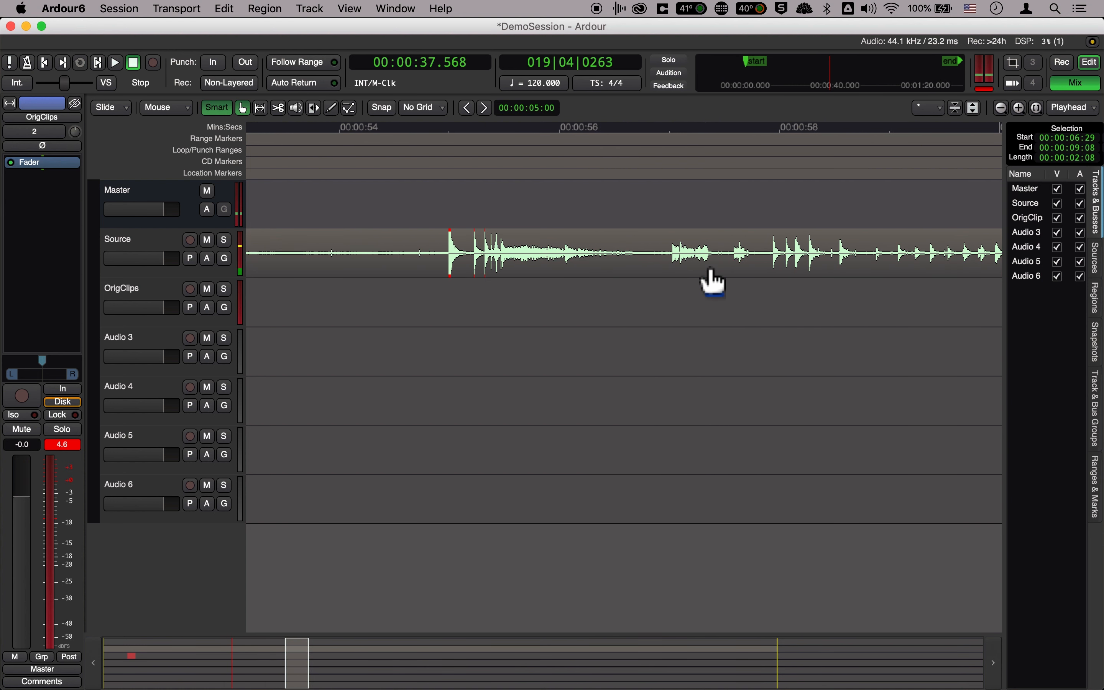
{"action": "left_click", "coordinate": [679, 162]}
{"action": "key", "text": "space"}
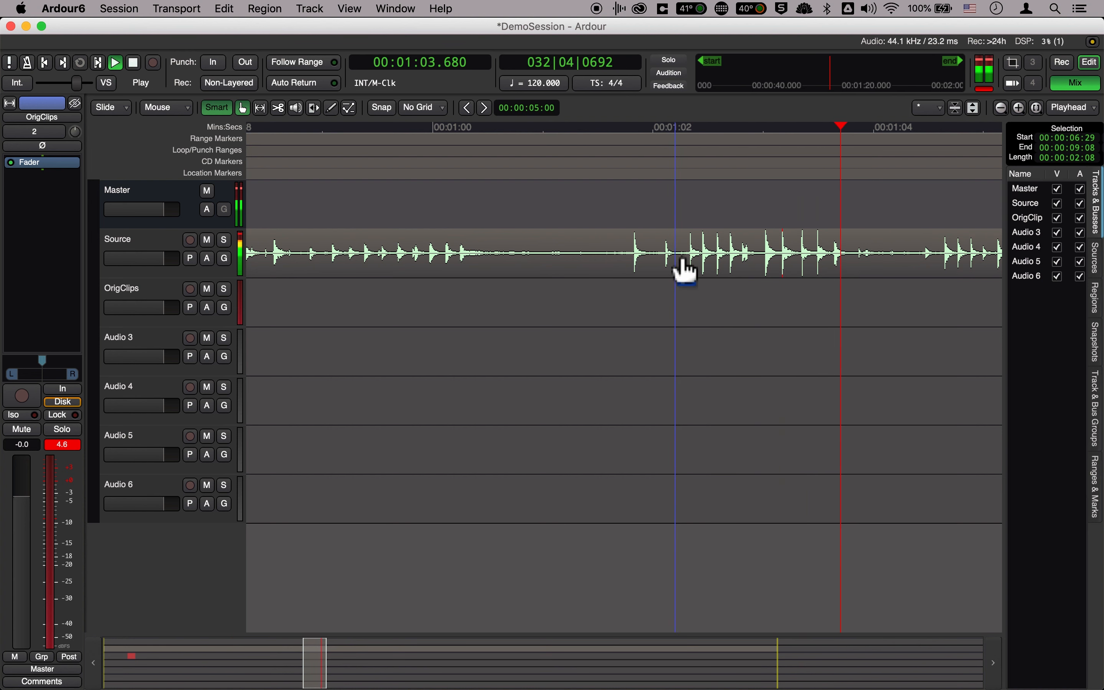
{"action": "key", "text": "space"}
- Play the Source passage starting near 00:01:11 and select it as a range from about 00:01:10:27 to 00:01:16:12
{"action": "scroll", "coordinate": [703, 273], "scroll_direction": "right", "scroll_amount": 2}
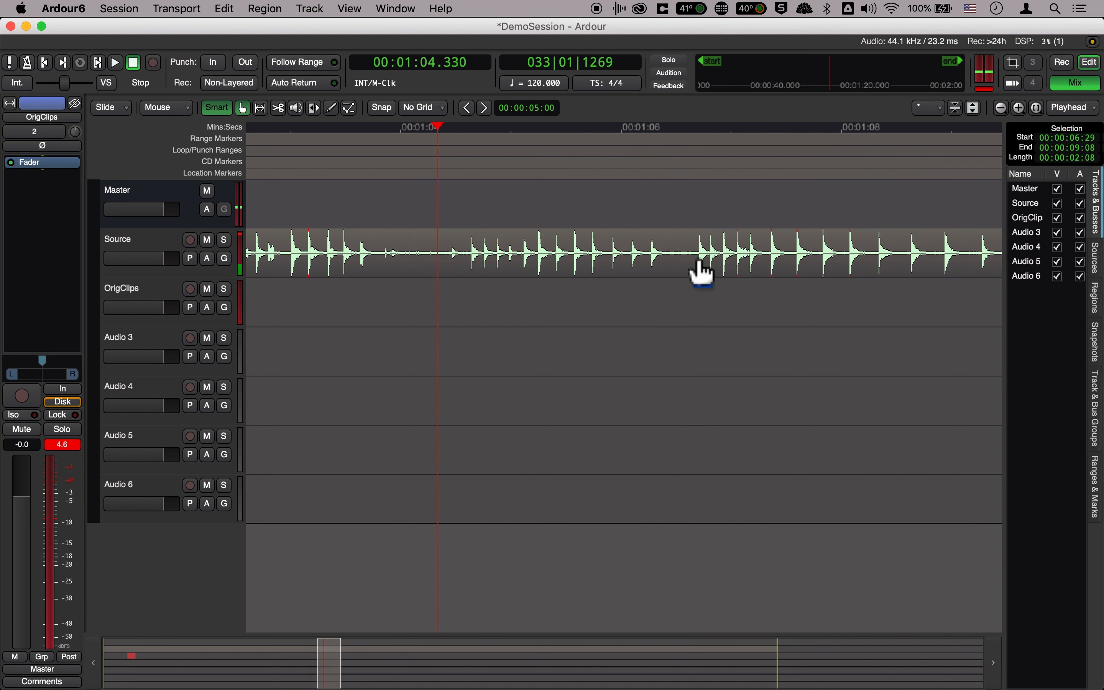
{"action": "scroll", "coordinate": [703, 273], "scroll_direction": "right", "scroll_amount": 8}
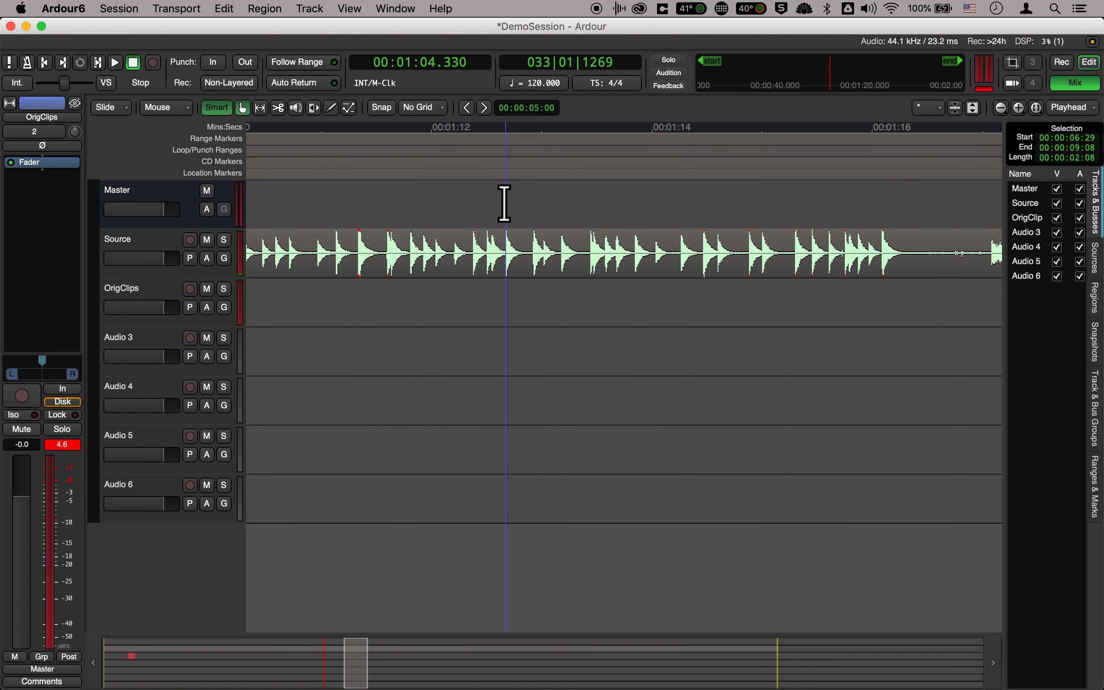
{"action": "left_click", "coordinate": [320, 168]}
{"action": "key", "text": "space"}
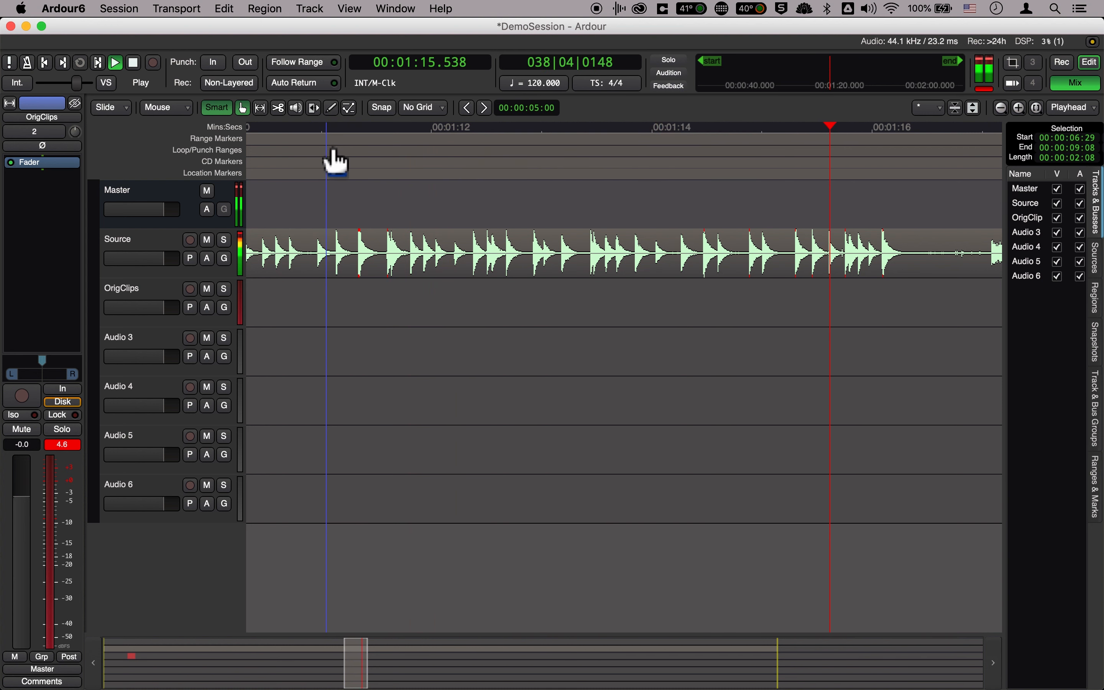
{"action": "key", "text": "space"}
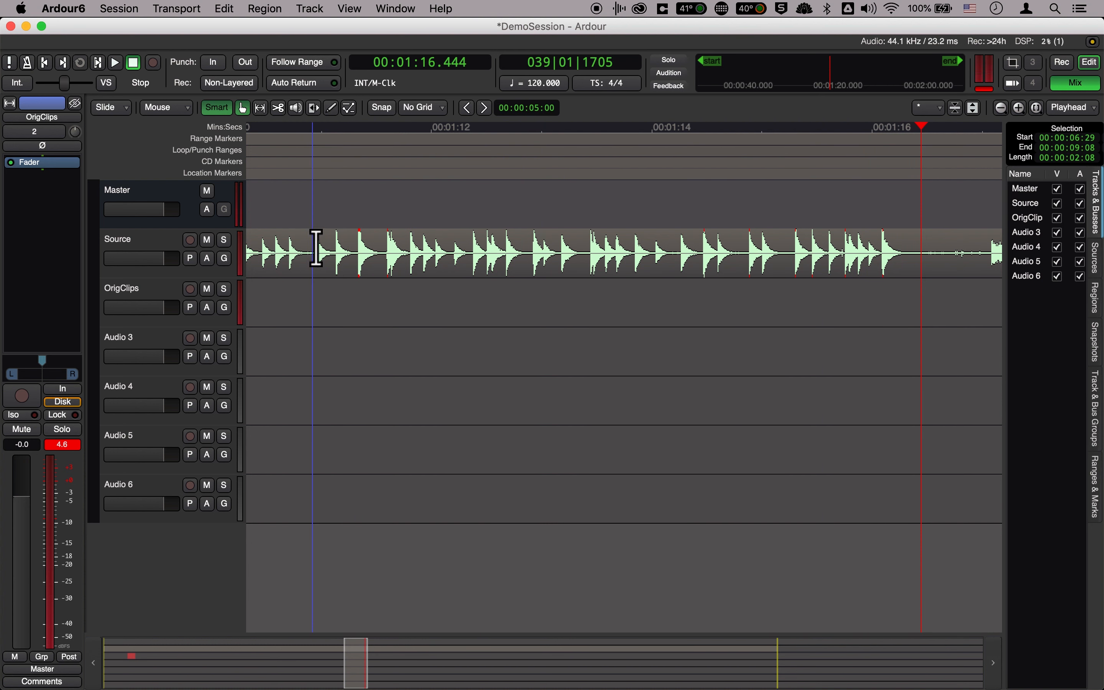
{"action": "left_click_drag", "start_coordinate": [316, 248], "coordinate": [919, 274]}
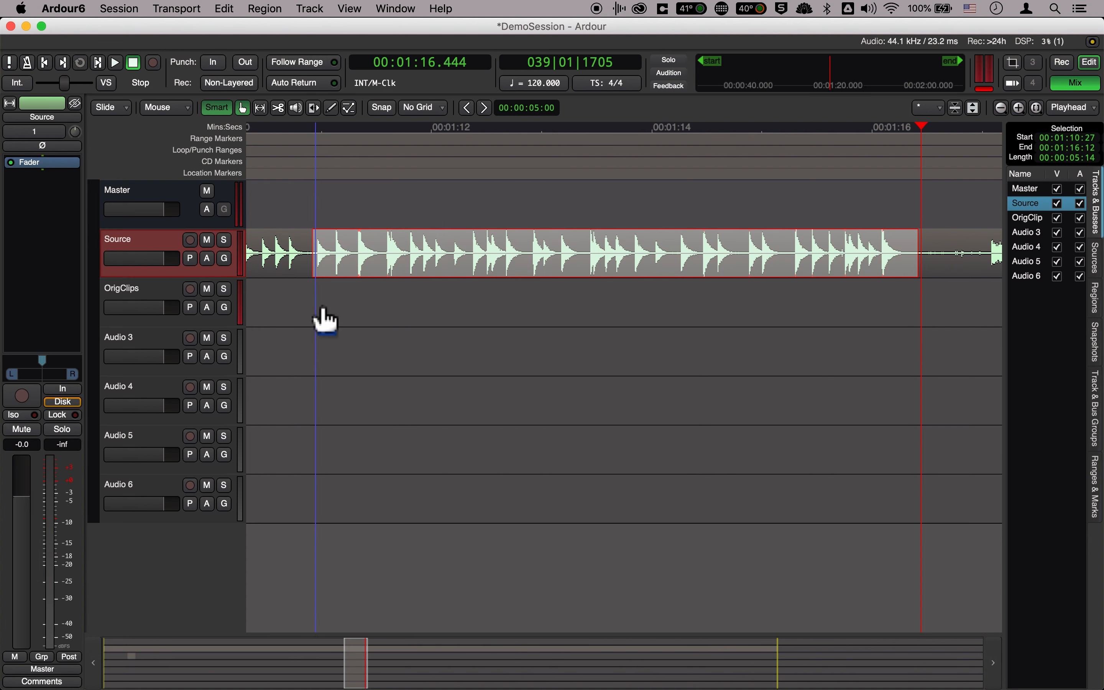
- Paste the selected Source passage onto the OrigClips track at about 00:01:10:27, directly below the original
{"action": "left_click", "coordinate": [313, 314]}
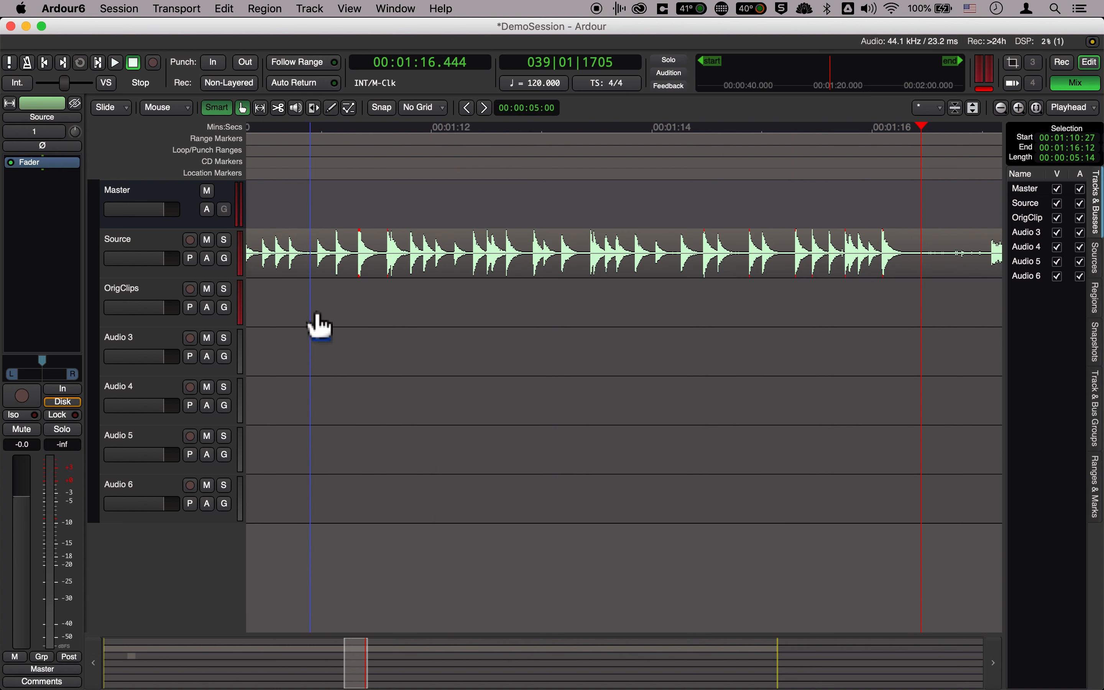
{"action": "key", "text": "super+v"}
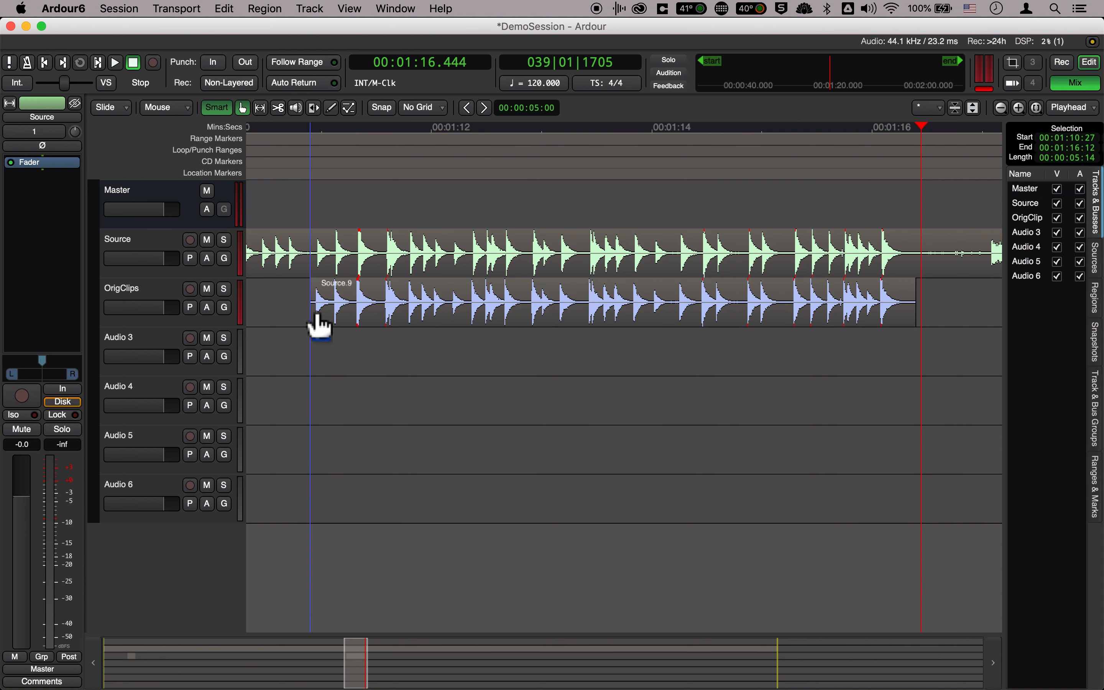
- Look further along the Source recording and play the dense passage around 00:01:33
{"action": "scroll", "coordinate": [523, 288], "scroll_direction": "right", "scroll_amount": 10}
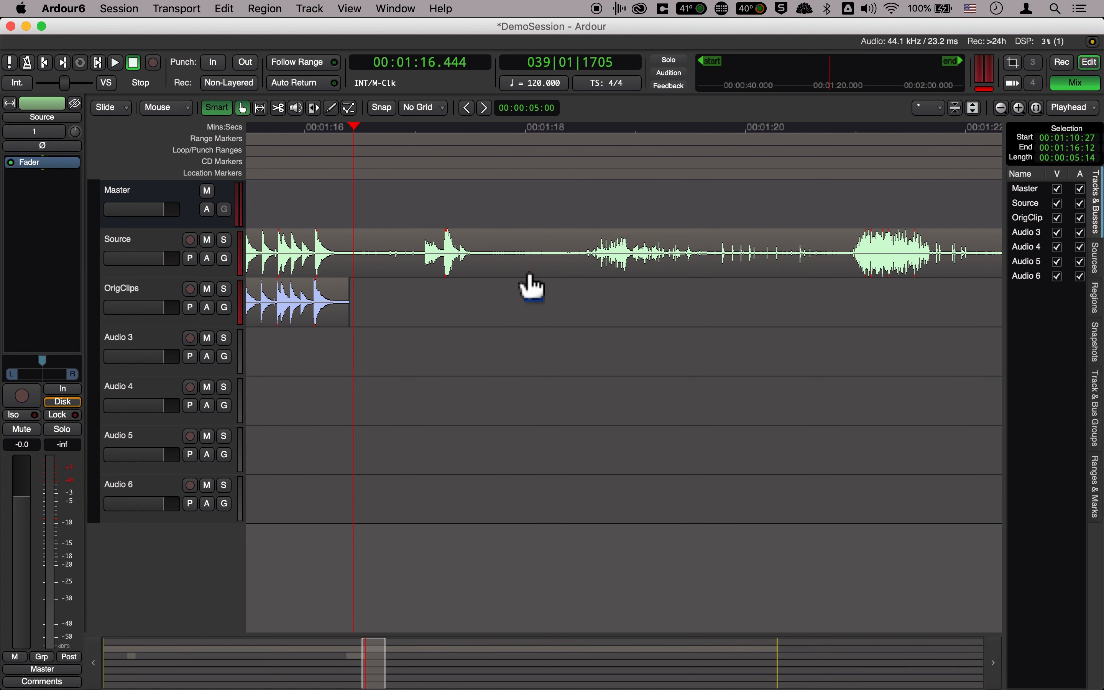
{"action": "scroll", "coordinate": [531, 283], "scroll_direction": "right", "scroll_amount": 8}
{"action": "left_click", "coordinate": [484, 134]}
{"action": "key", "text": "space"}
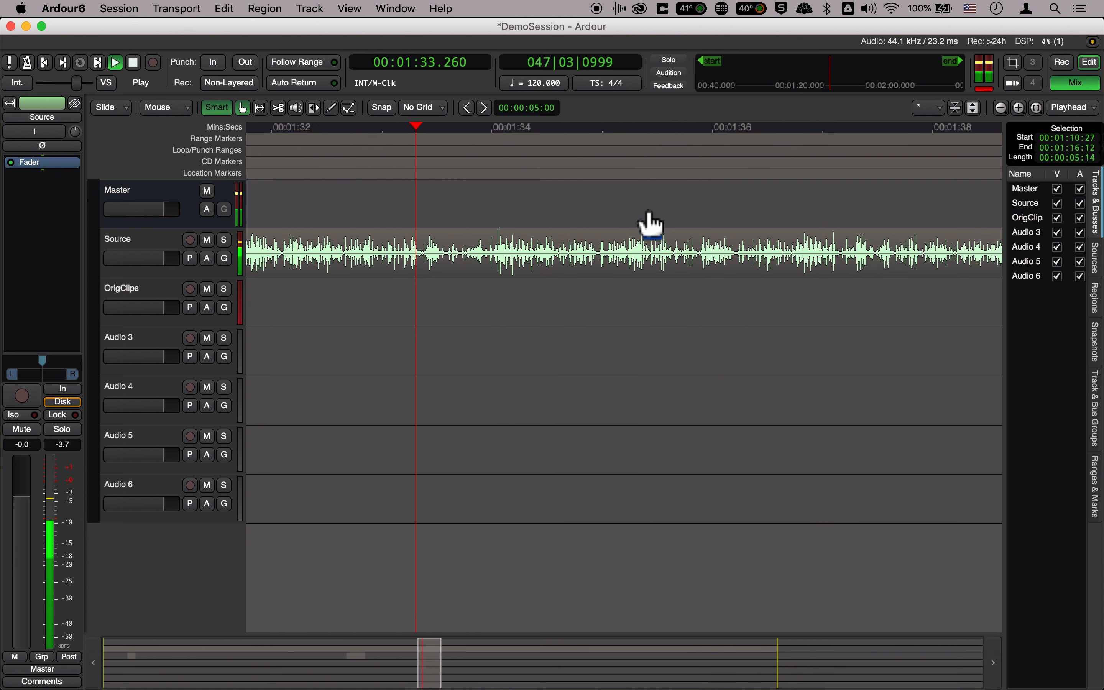
{"action": "key", "text": "space"}
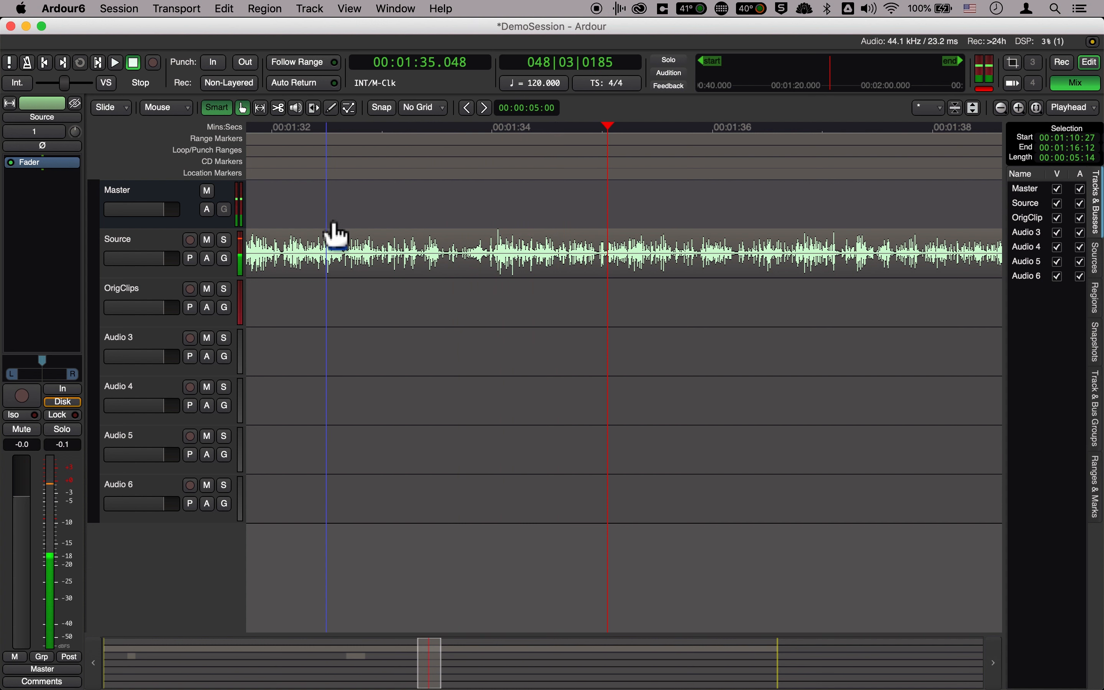
- Copy the Source range from about 00:01:31:27 to 00:01:37:26 onto OrigClips directly below the original
{"action": "left_click_drag", "start_coordinate": [301, 254], "coordinate": [922, 259]}
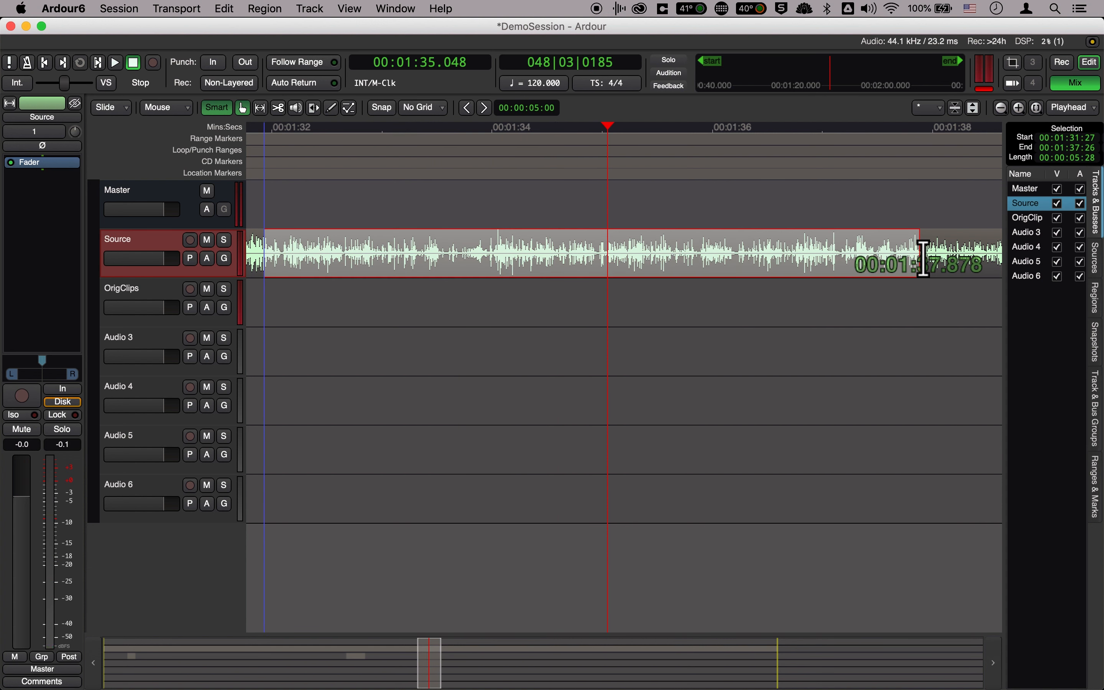
{"action": "left_click_drag", "start_coordinate": [923, 259], "coordinate": [922, 257]}
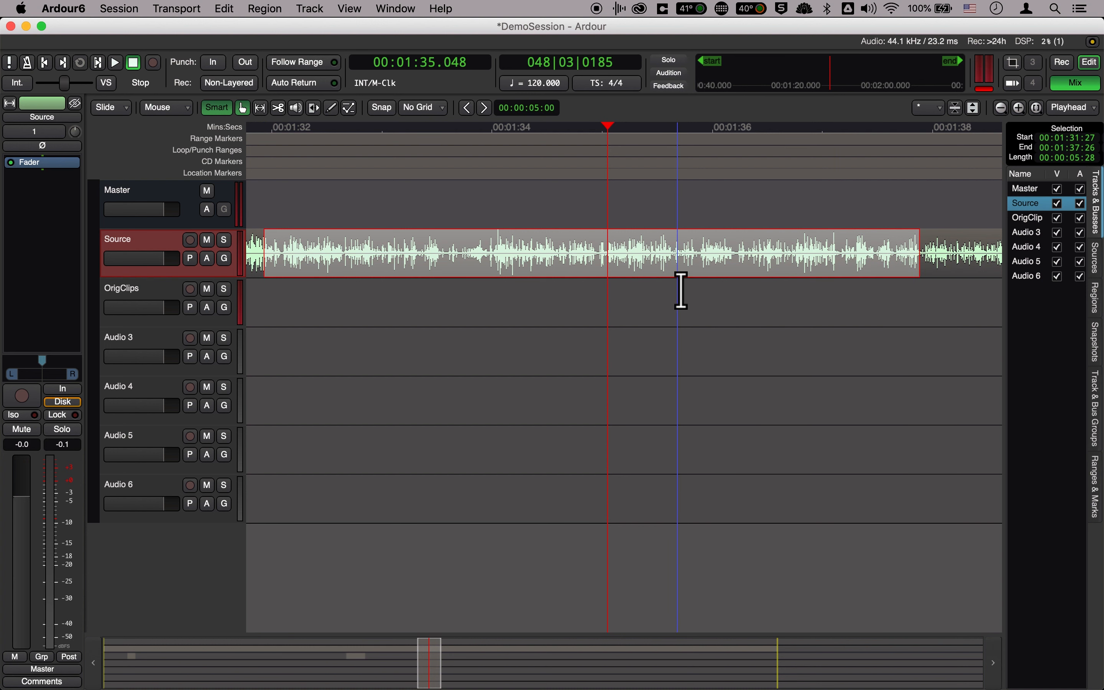
{"action": "left_click", "coordinate": [270, 312]}
{"action": "key", "text": "super+v"}
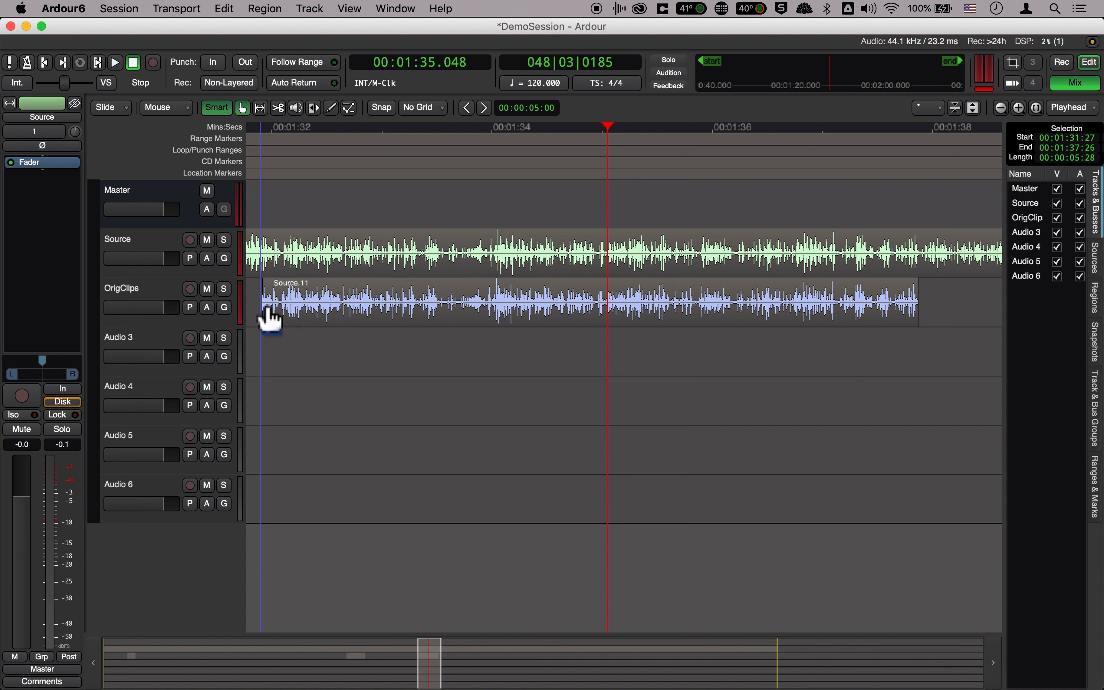
- Mute the Source track and cut the OrigClips clip that starts near 00:01:32
{"action": "left_click", "coordinate": [208, 241]}
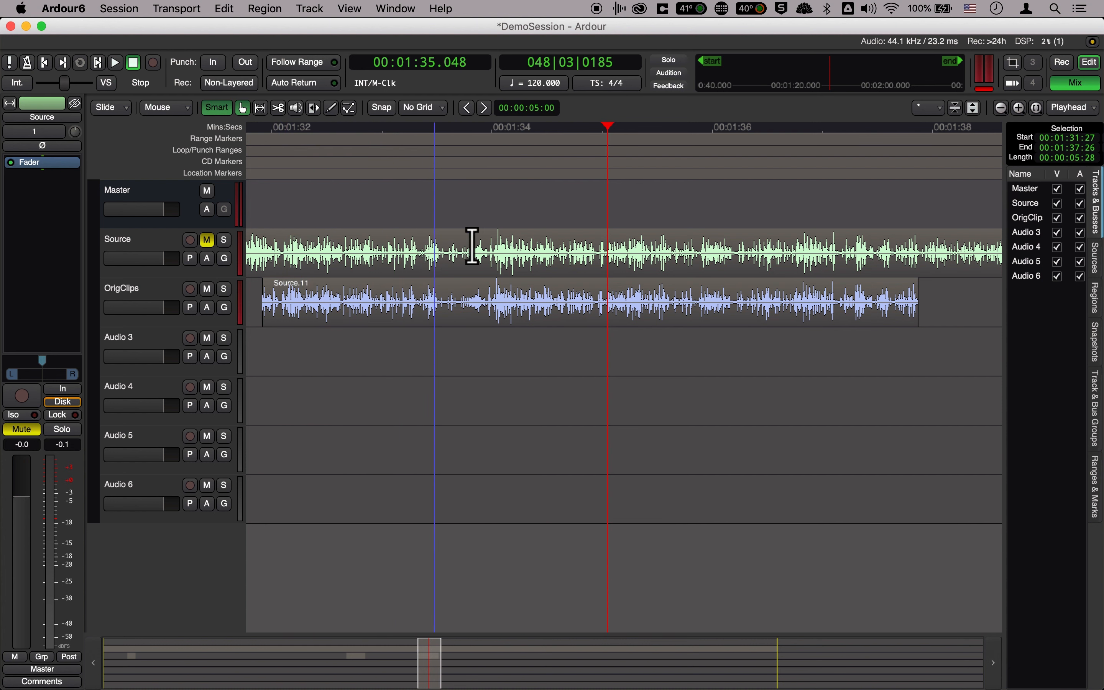
{"action": "scroll", "coordinate": [493, 306], "scroll_direction": "left", "scroll_amount": 5}
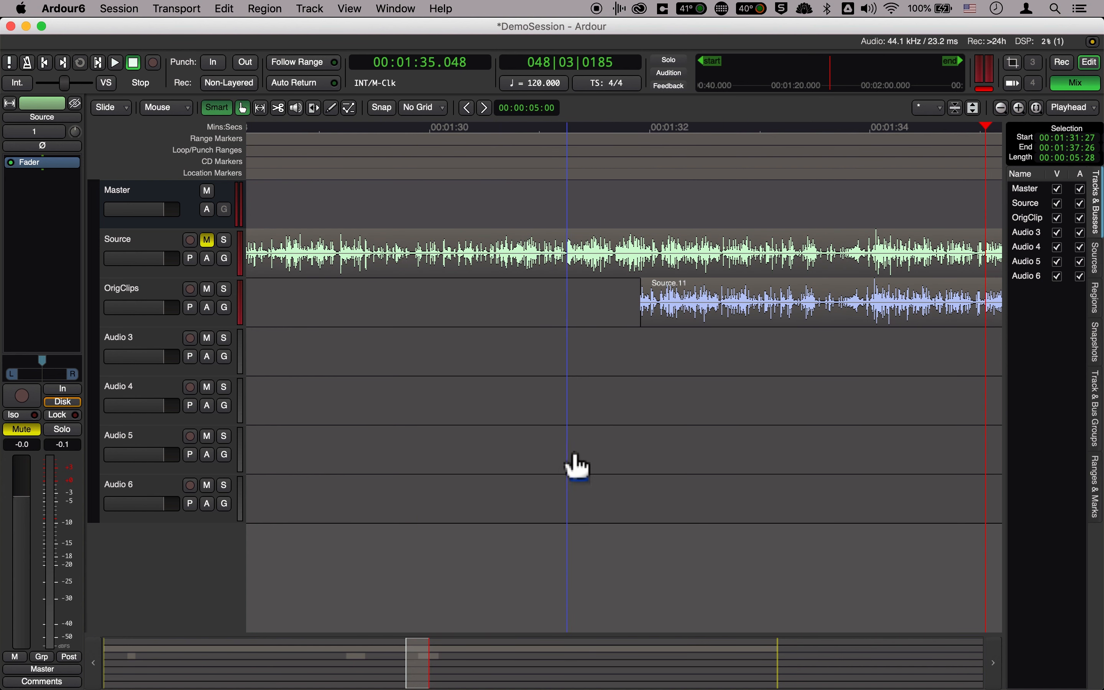
{"action": "left_click", "coordinate": [712, 322]}
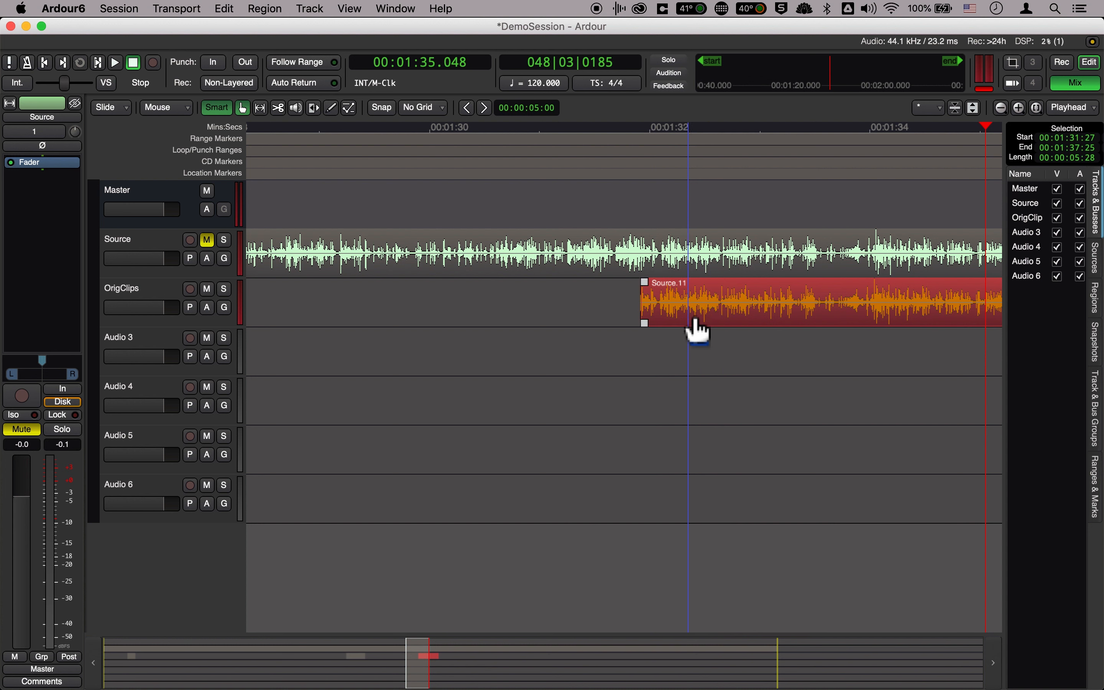
{"action": "key", "text": "Delete"}
- Paste the cut clip just behind the OrigClips clip ending near 00:01:16, and cut both clips together
{"action": "scroll", "coordinate": [690, 333], "scroll_direction": "left", "scroll_amount": 10}
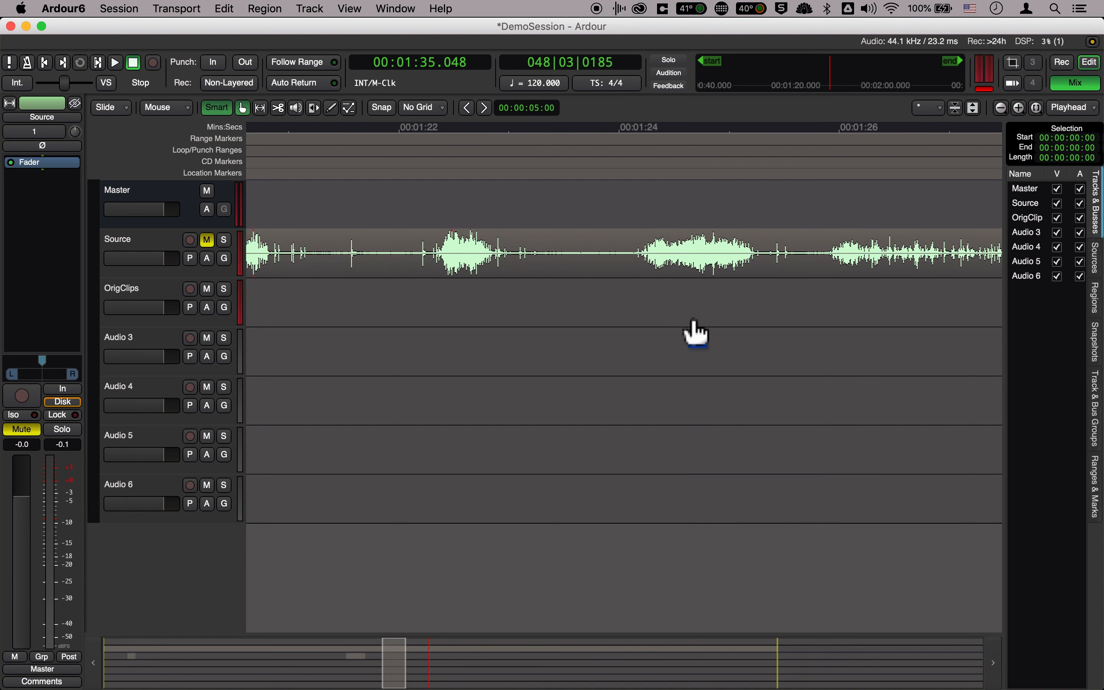
{"action": "scroll", "coordinate": [696, 333], "scroll_direction": "right", "scroll_amount": 6}
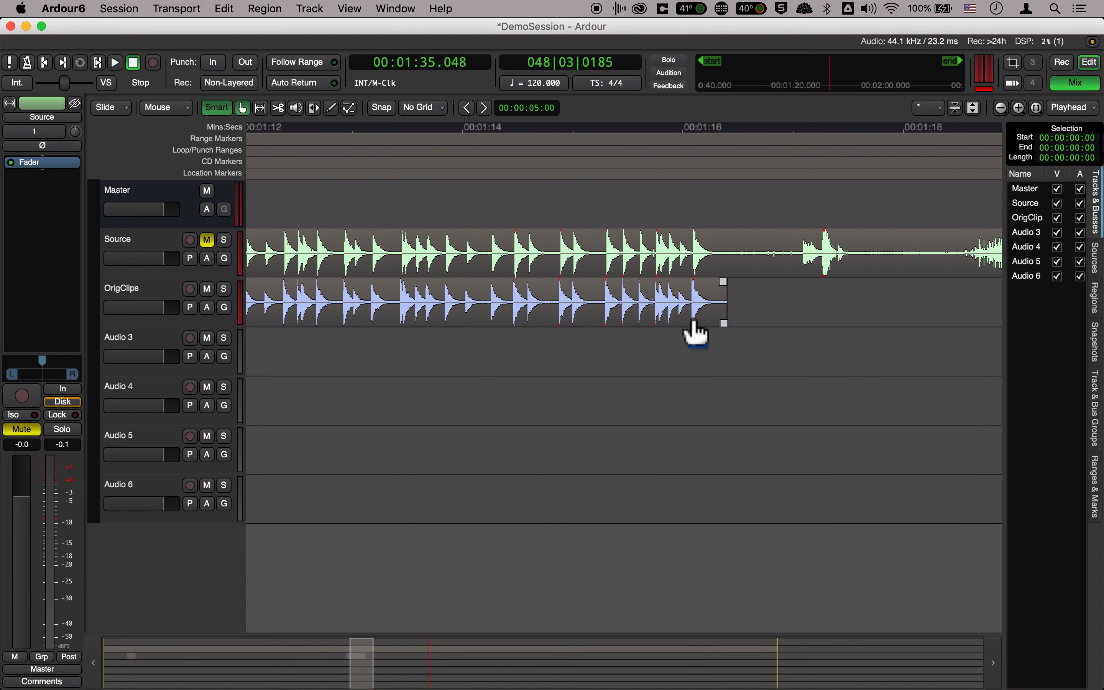
{"action": "key", "text": "super+v"}
{"action": "left_click", "coordinate": [773, 315]}
{"action": "left_click", "coordinate": [709, 320], "text": "super"}
{"action": "key", "text": "Delete"}
- Move the earliest OrigClips clip to the very start of the session
{"action": "scroll", "coordinate": [705, 332], "scroll_direction": "left", "scroll_amount": 20}
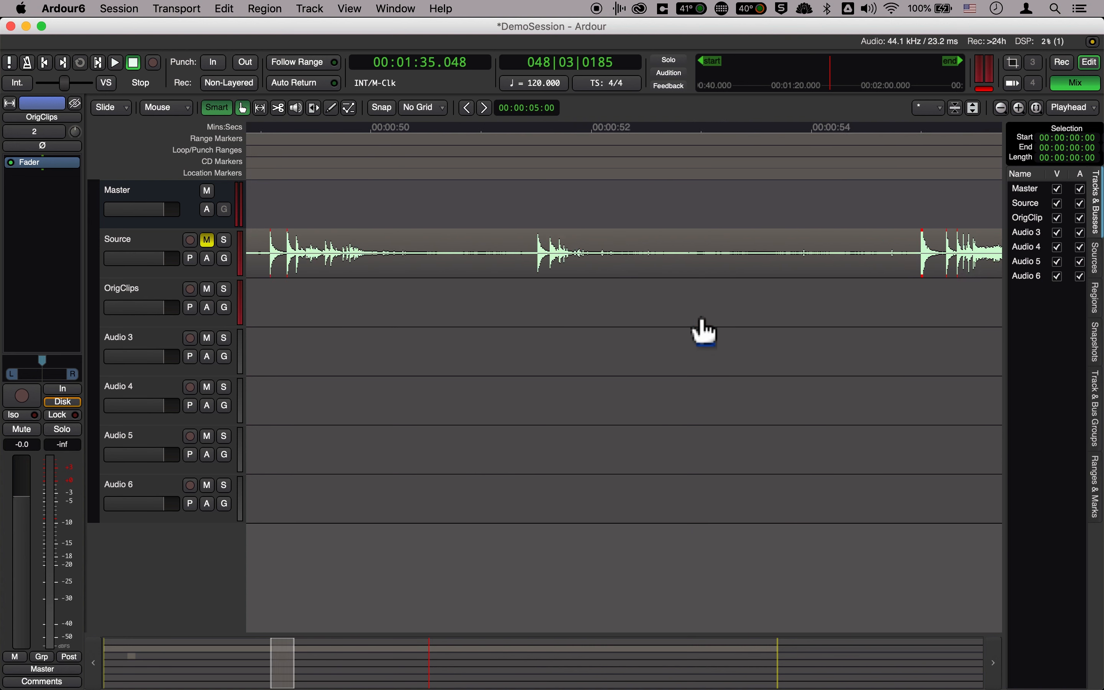
{"action": "scroll", "coordinate": [705, 331], "scroll_direction": "left", "scroll_amount": 9}
{"action": "scroll", "coordinate": [702, 333], "scroll_direction": "right", "scroll_amount": 3}
{"action": "left_click_drag", "start_coordinate": [697, 322], "coordinate": [351, 322]}
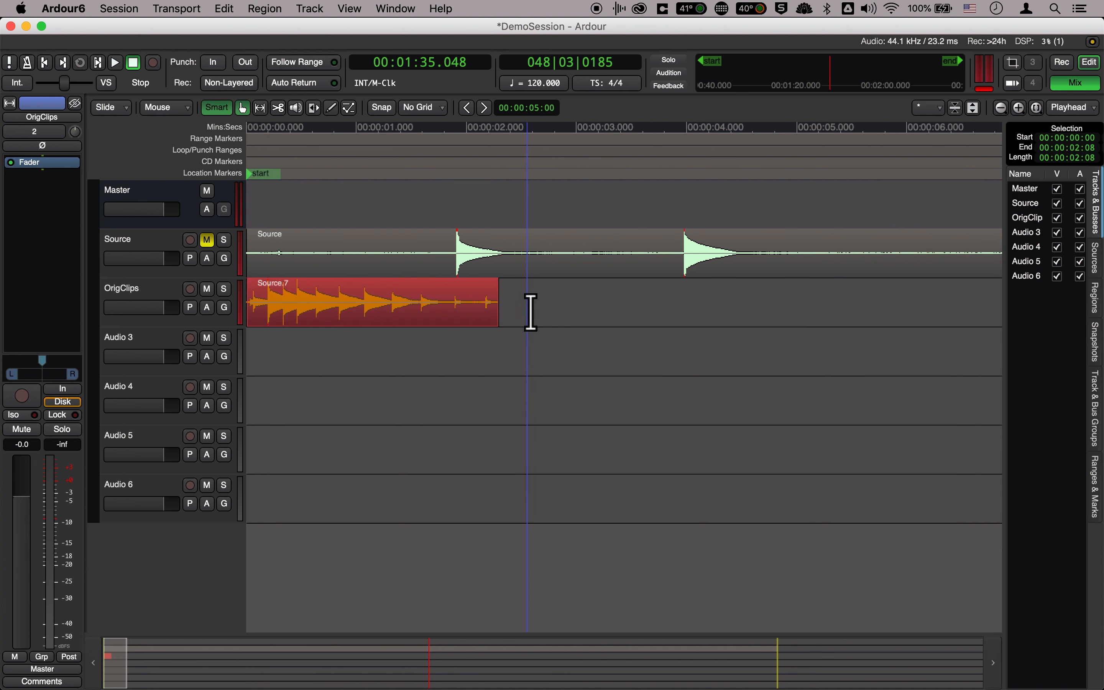
- Paste the two cut clips onto OrigClips at about 00:00:02:16, just behind the first clip, and save the session
{"action": "left_click", "coordinate": [528, 311]}
{"action": "key", "text": "super+v"}
{"action": "scroll", "coordinate": [566, 315], "scroll_direction": "right", "scroll_amount": 4}
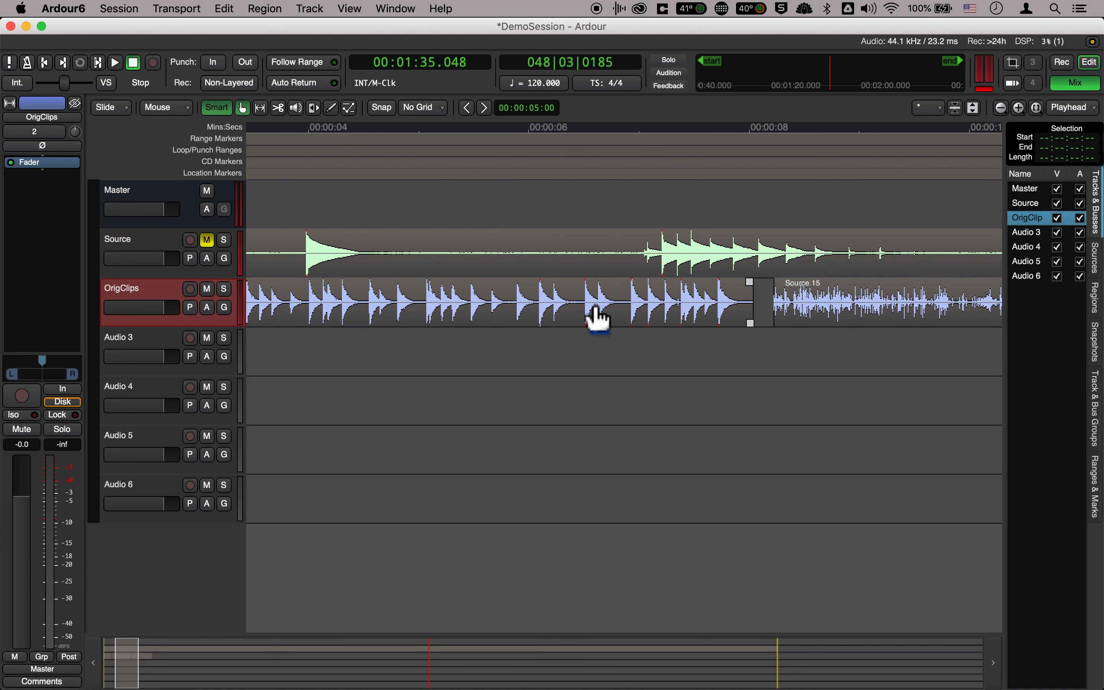
{"action": "scroll", "coordinate": [595, 322], "scroll_direction": "right", "scroll_amount": 4}
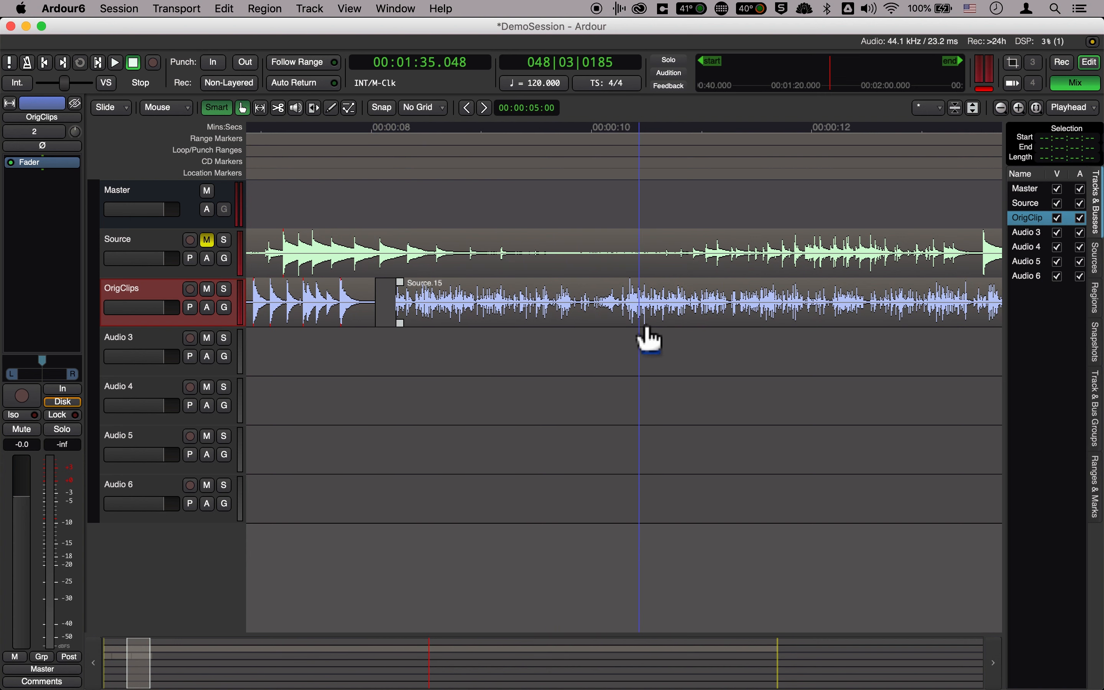
{"action": "scroll", "coordinate": [648, 336], "scroll_direction": "left", "scroll_amount": 4}
{"action": "scroll", "coordinate": [485, 320], "scroll_direction": "left", "scroll_amount": 3}
{"action": "scroll", "coordinate": [509, 326], "scroll_direction": "left", "scroll_amount": 2}
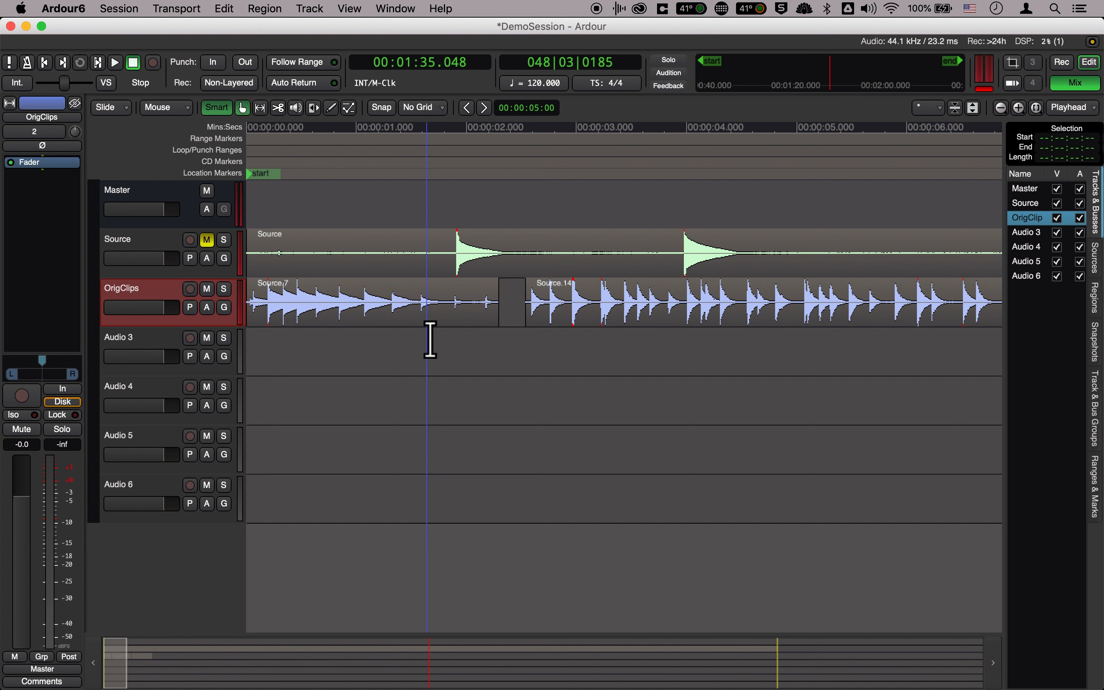
{"action": "key", "text": "super+s"}
{"action": "left_click", "coordinate": [436, 314]}
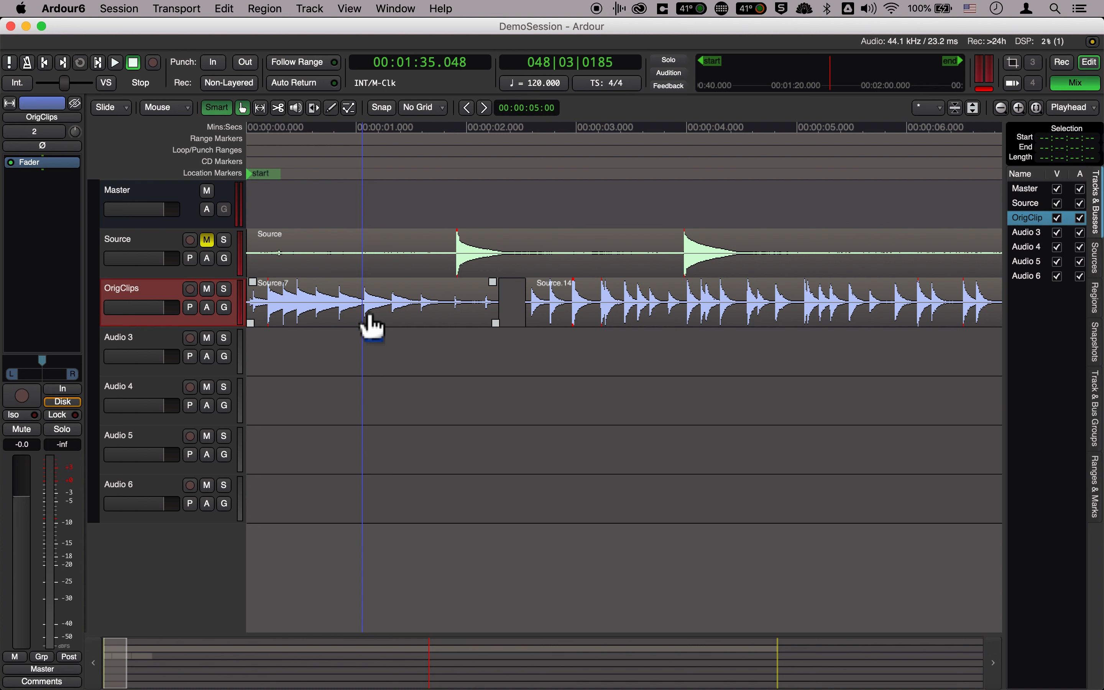
- Try to trim the start of the second OrigClips clip closer to its first hit
{"action": "left_click", "coordinate": [599, 326]}
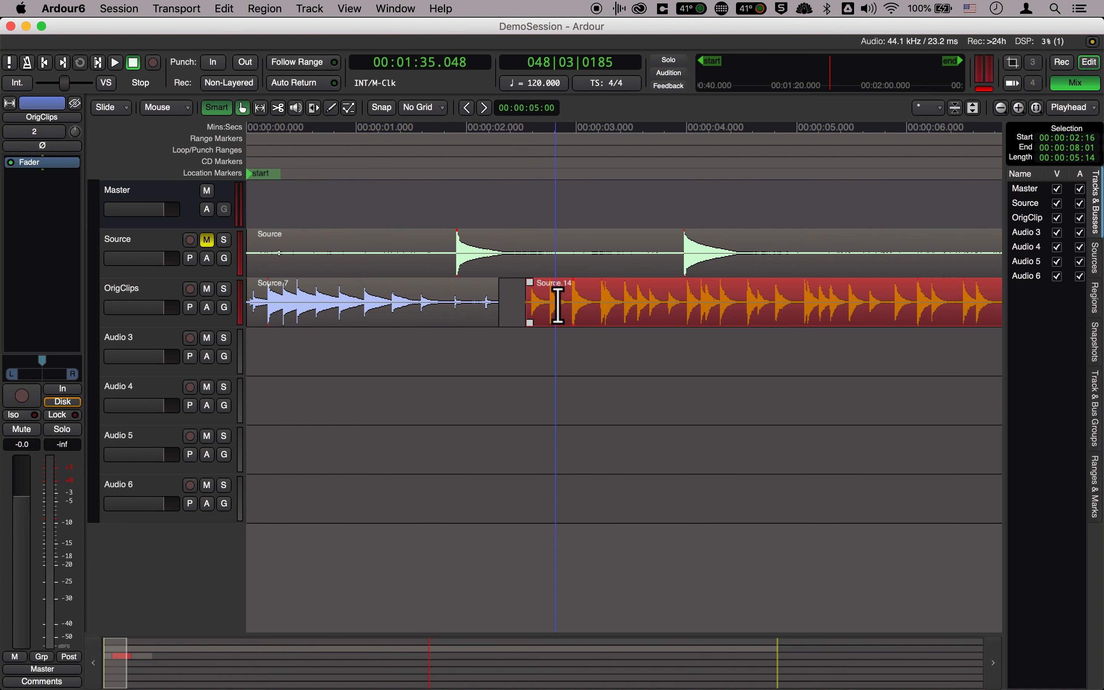
{"action": "left_click_drag", "start_coordinate": [556, 321], "coordinate": [538, 343]}
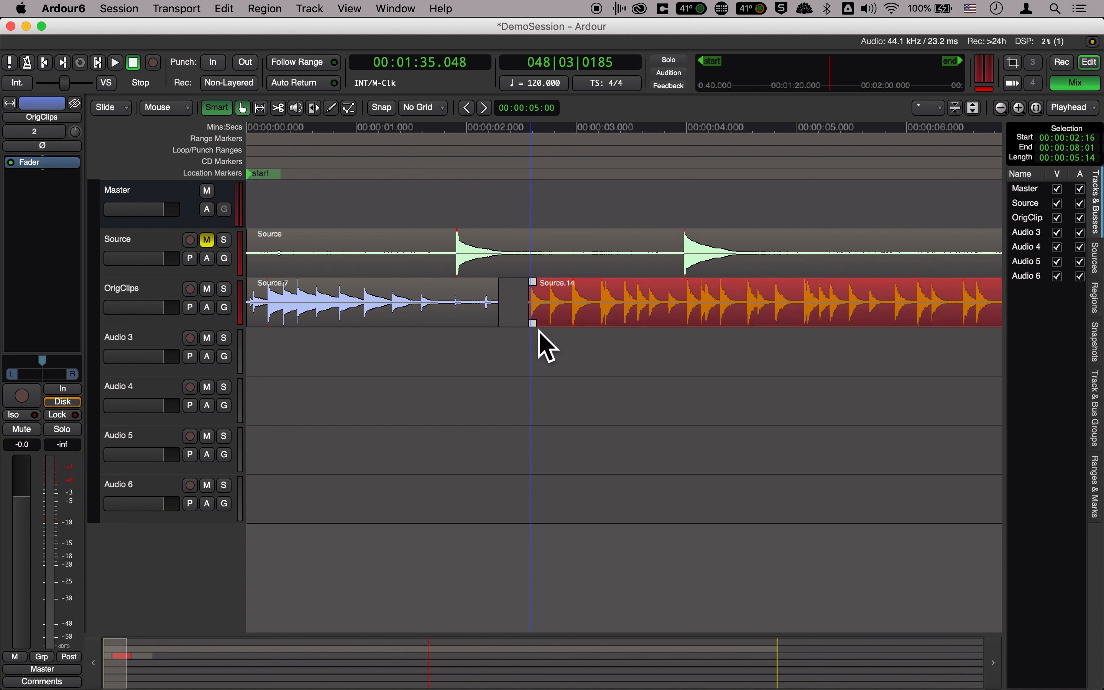
{"action": "left_click", "coordinate": [533, 296]}
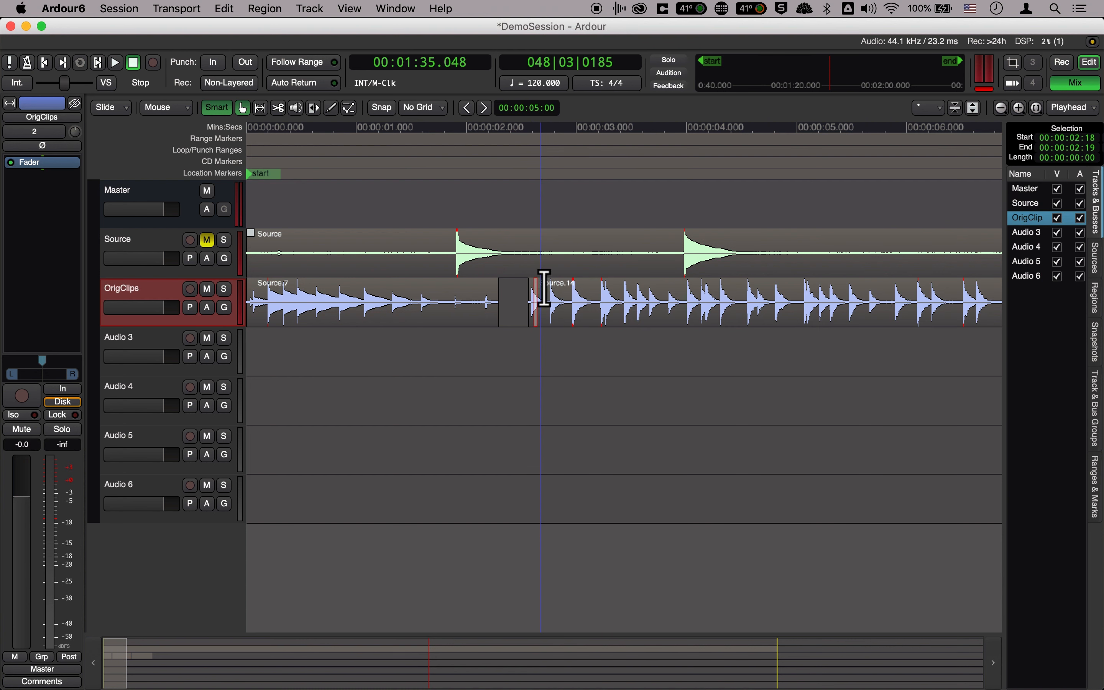
{"action": "left_click", "coordinate": [531, 301]}
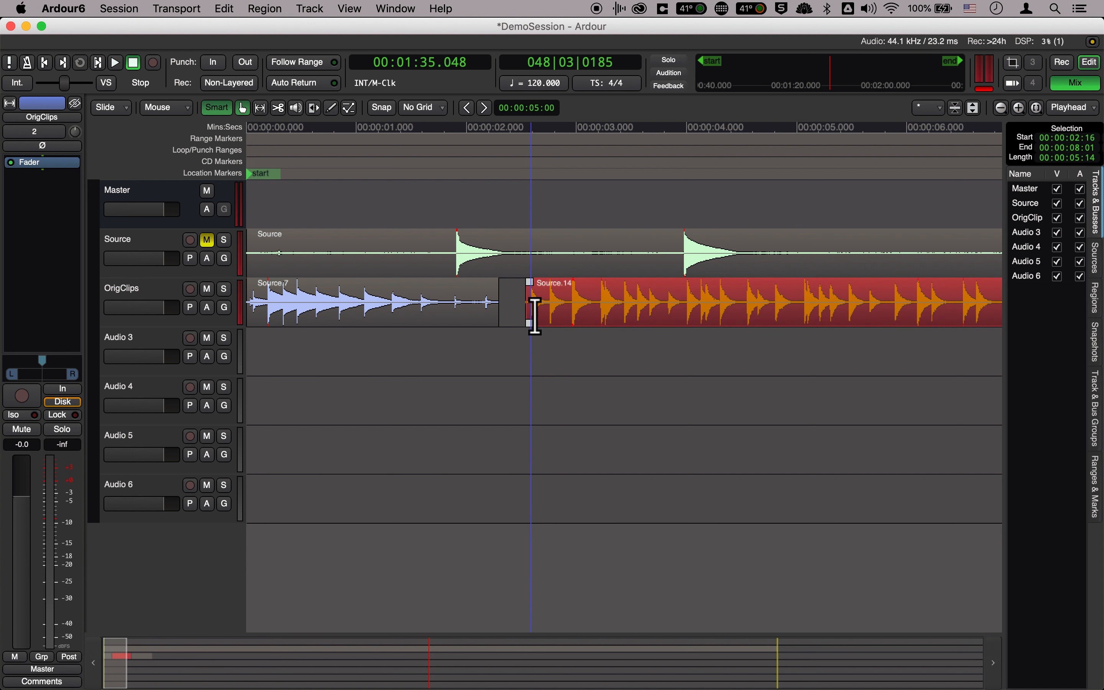
- Trim the second OrigClips clip's start to about 00:00:02:17 and give the clip short fades at both ends
{"action": "left_click_drag", "start_coordinate": [554, 322], "coordinate": [532, 328]}
{"action": "left_click_drag", "start_coordinate": [534, 286], "coordinate": [535, 286]}
{"action": "scroll", "coordinate": [713, 321], "scroll_direction": "right", "scroll_amount": 5}
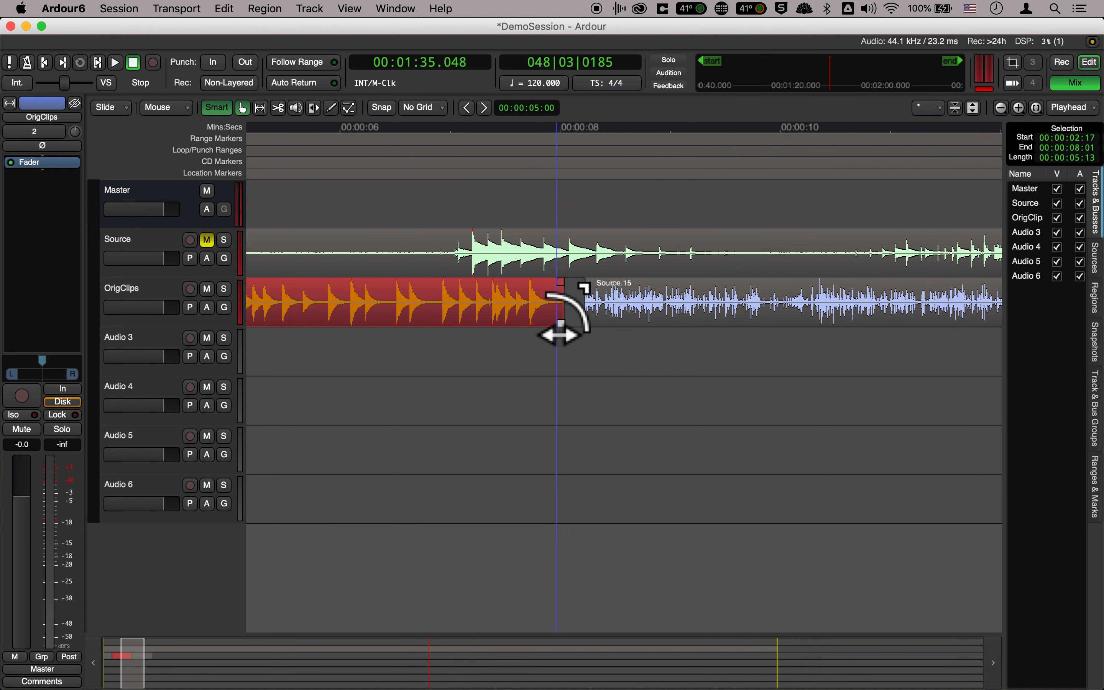
{"action": "left_click_drag", "start_coordinate": [589, 284], "coordinate": [589, 285]}
- Add a very short fade-out at the end of the last OrigClips clip, near 00:00:14
{"action": "scroll", "coordinate": [666, 302], "scroll_direction": "right", "scroll_amount": 6}
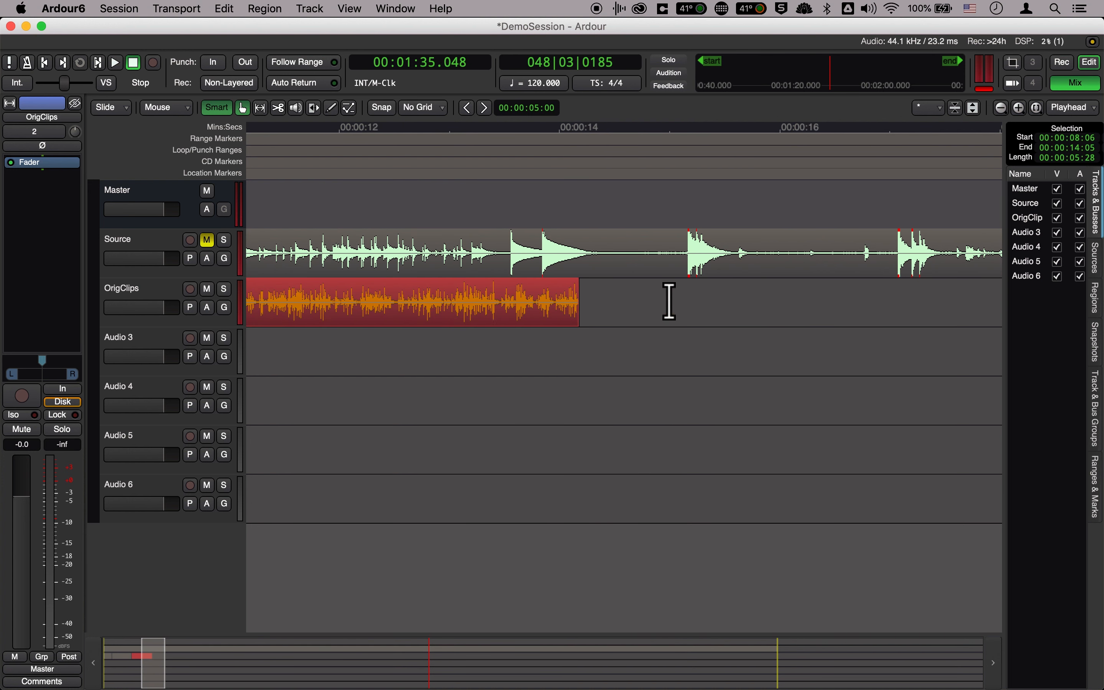
{"action": "left_click_drag", "start_coordinate": [577, 302], "coordinate": [582, 301]}
{"action": "left_click", "coordinate": [621, 316]}
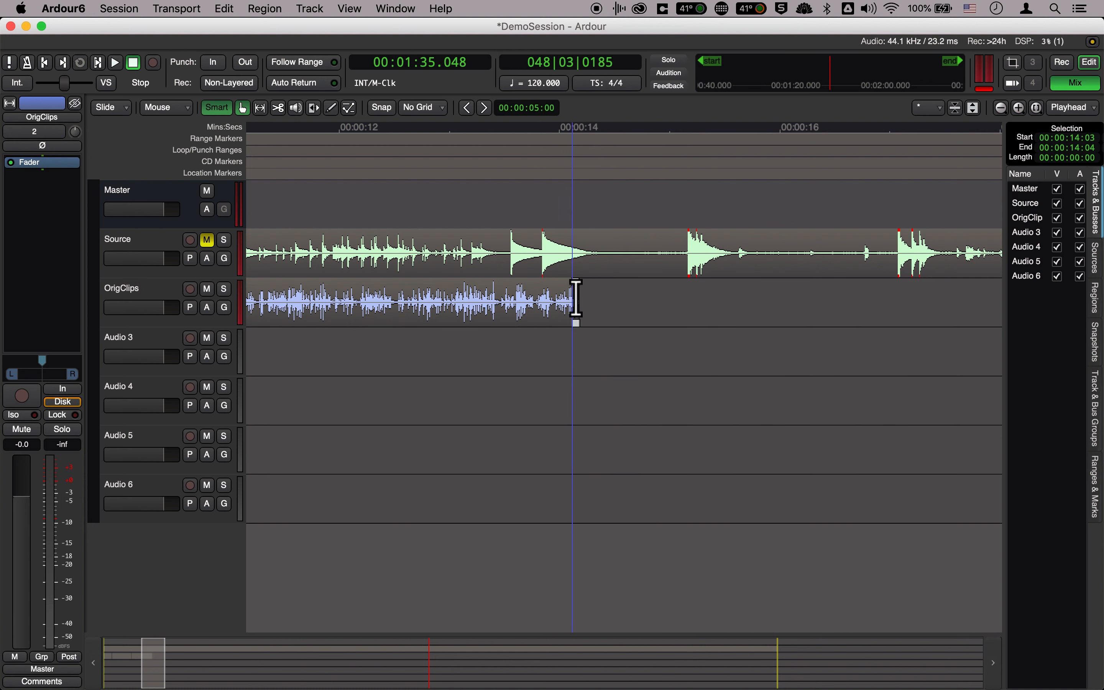
{"action": "left_click", "coordinate": [576, 301]}
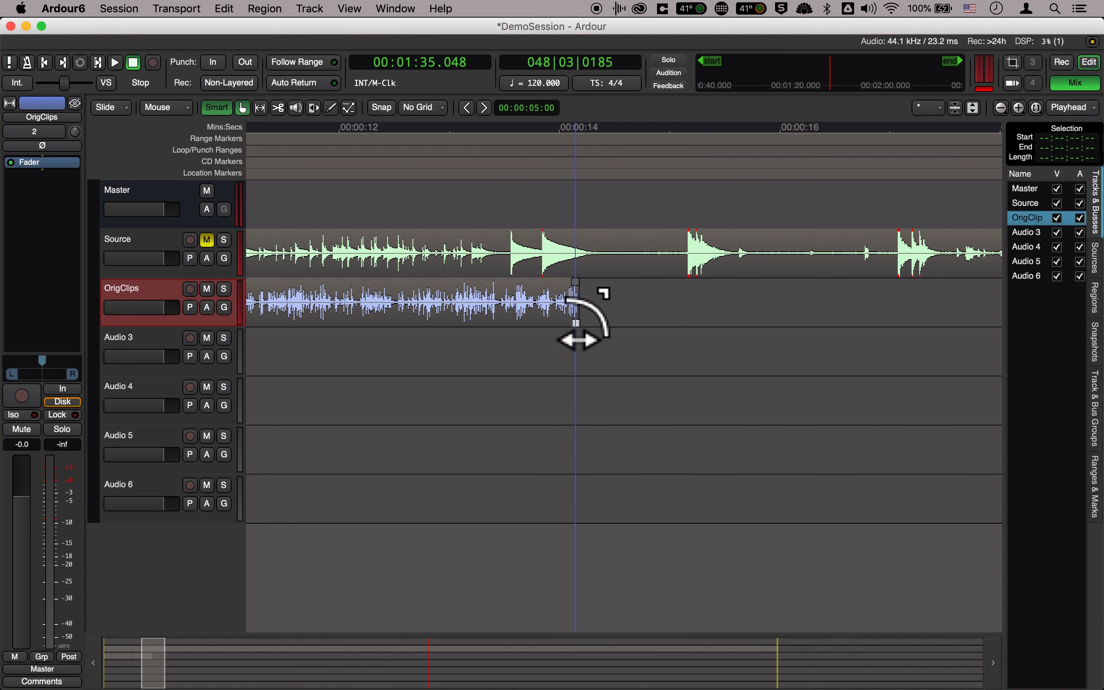
{"action": "left_click_drag", "start_coordinate": [576, 301], "coordinate": [576, 298]}
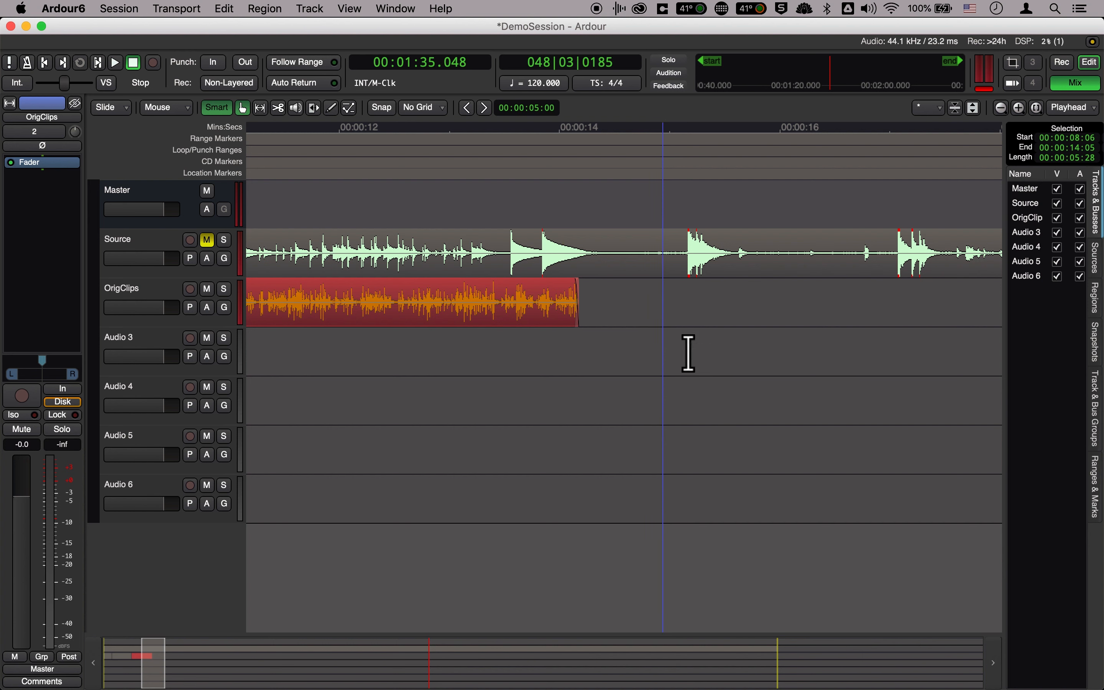
- Review the arranged clips and their fades along the OrigClips track from the session start
{"action": "scroll", "coordinate": [607, 404], "scroll_direction": "left", "scroll_amount": 4}
{"action": "scroll", "coordinate": [607, 404], "scroll_direction": "left", "scroll_amount": 20}
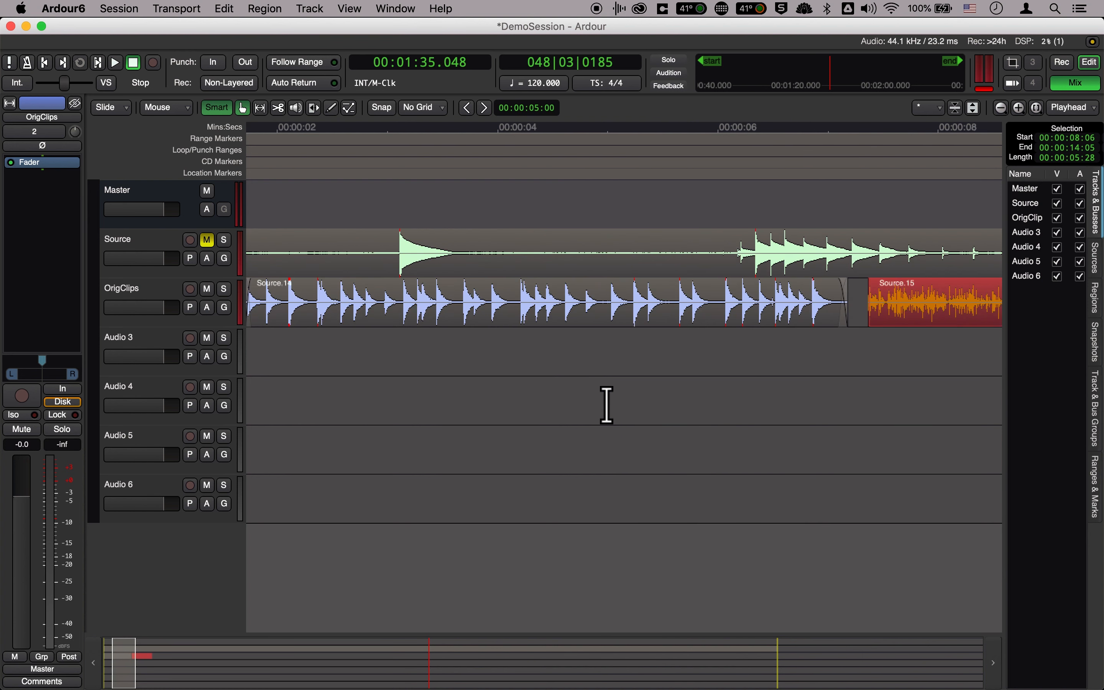
{"action": "left_click", "coordinate": [543, 369]}
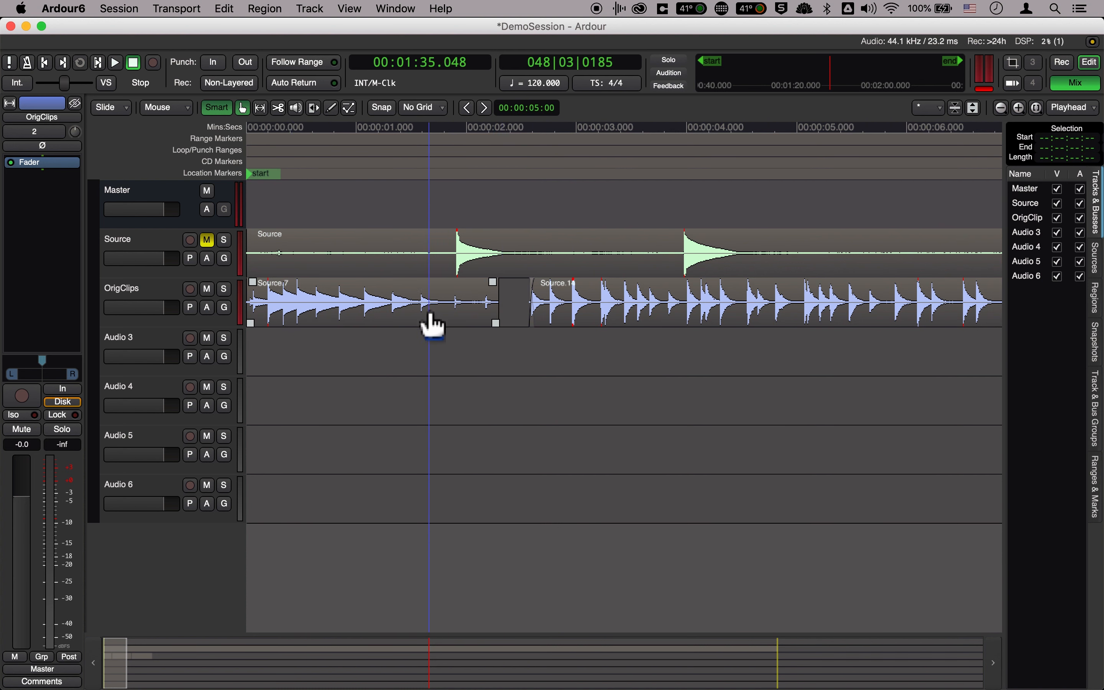
{"action": "left_click", "coordinate": [362, 296]}
{"action": "left_click", "coordinate": [276, 298]}
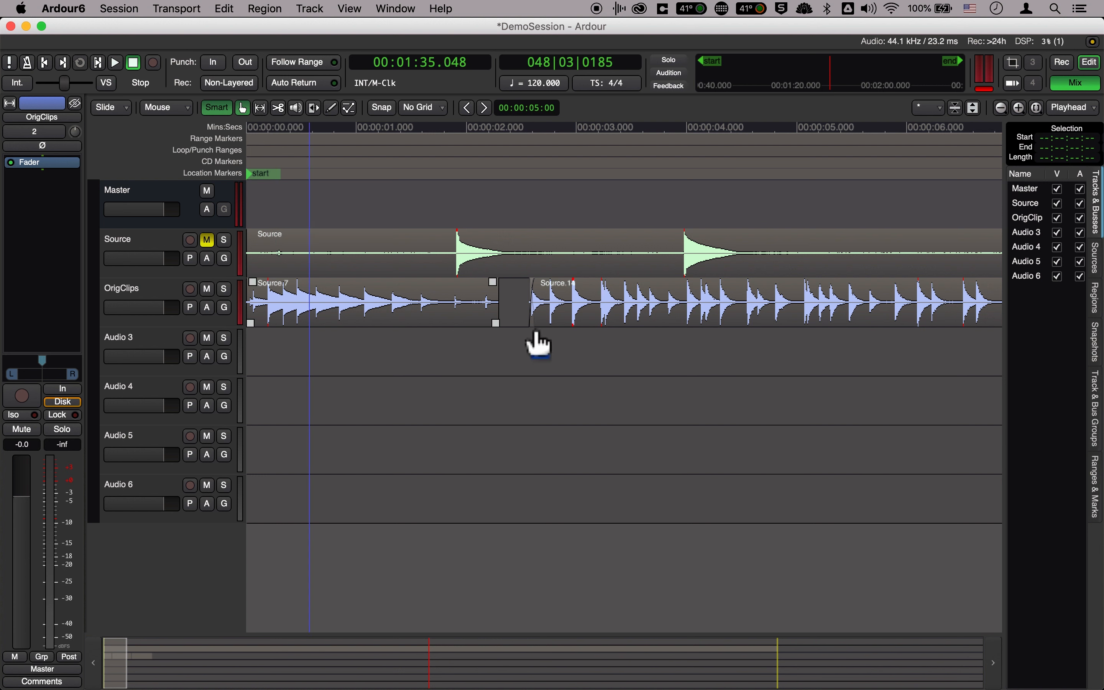
{"action": "scroll", "coordinate": [771, 308], "scroll_direction": "right", "scroll_amount": 10}
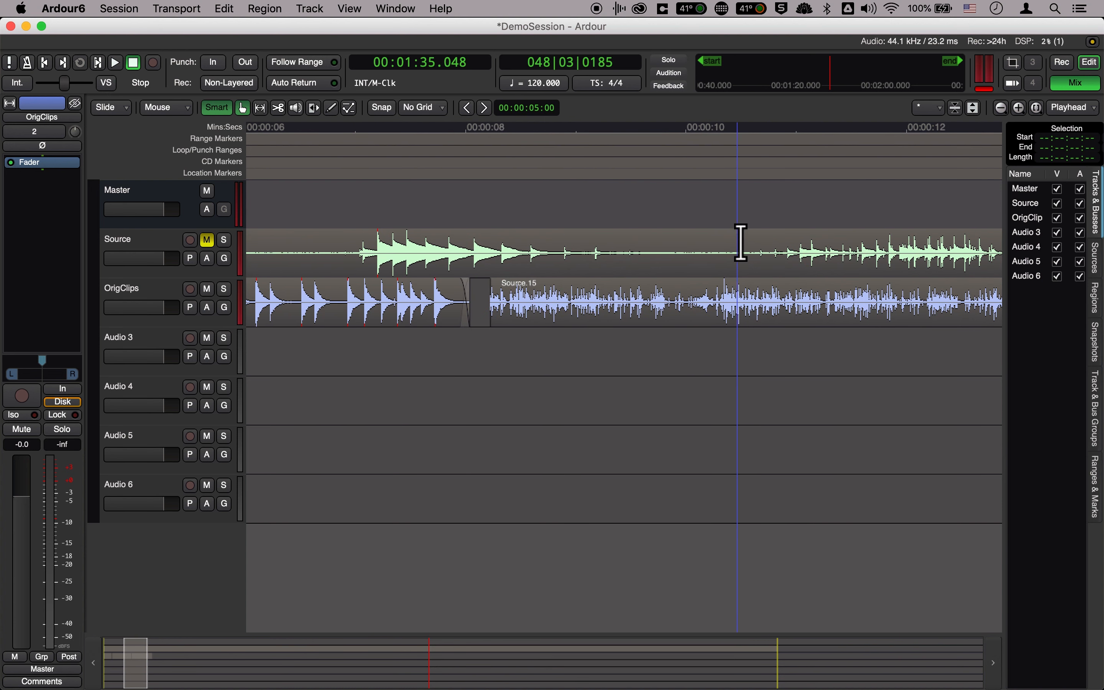
{"action": "left_click", "coordinate": [465, 253]}
- Select the OrigClips track and all of the clips on it
{"action": "scroll", "coordinate": [434, 241], "scroll_direction": "left", "scroll_amount": 10}
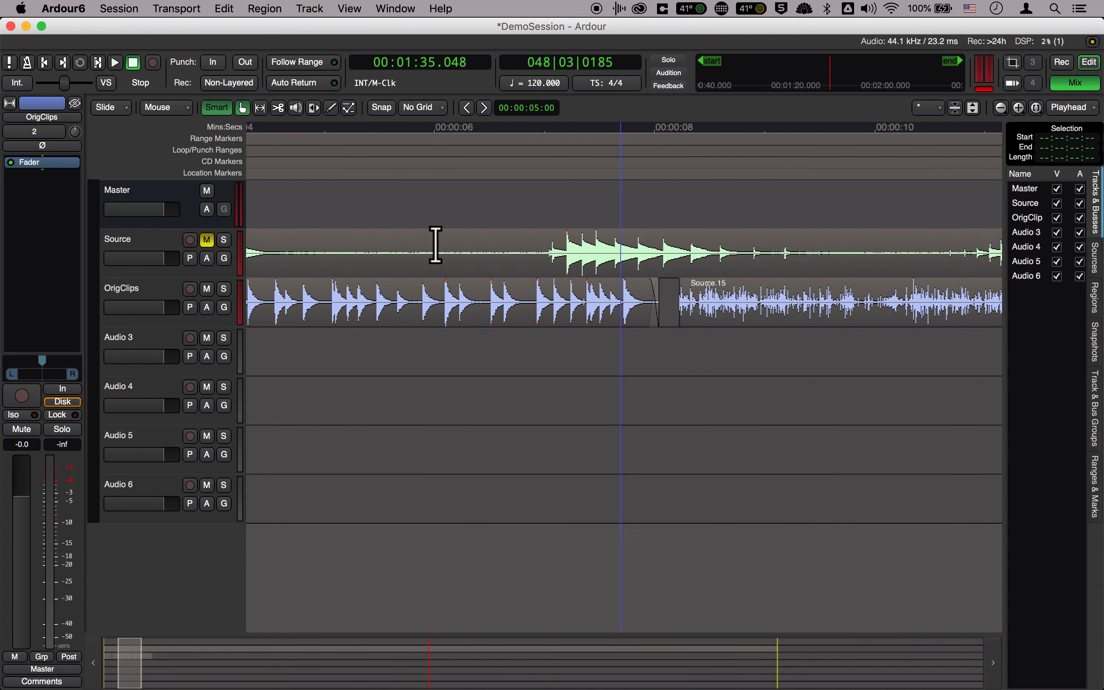
{"action": "left_click", "coordinate": [166, 302]}
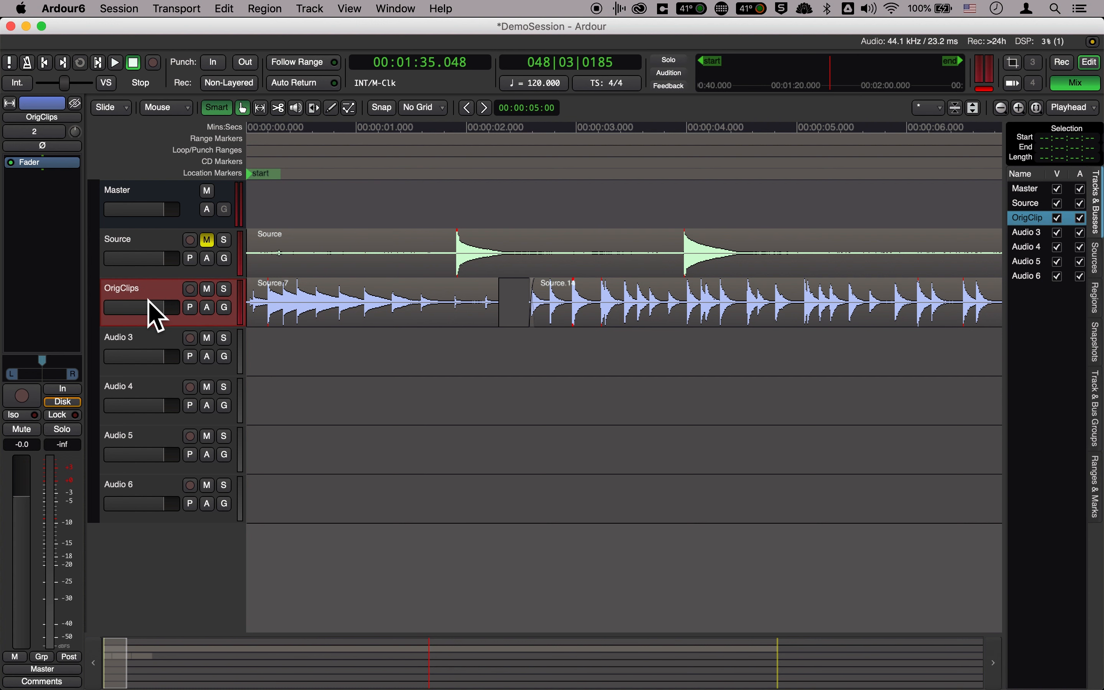
{"action": "key", "text": "super+a"}
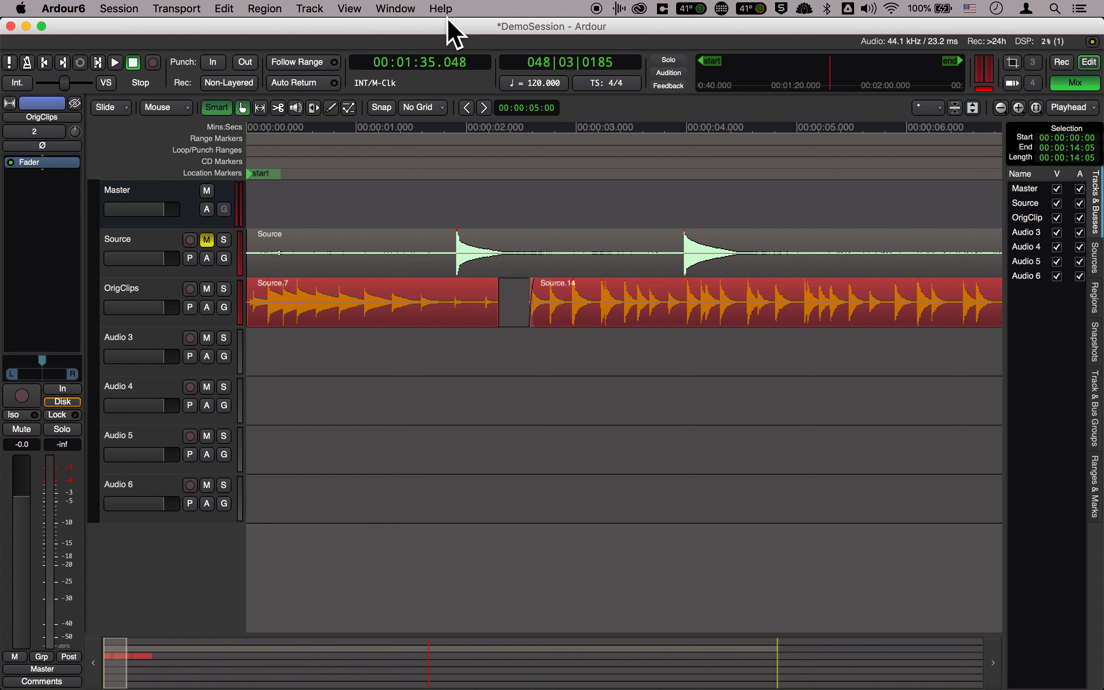
- Normalize all selected OrigClips clips to 0.00 dBFS, each region using its own peak value
{"action": "left_click", "coordinate": [267, 12]}
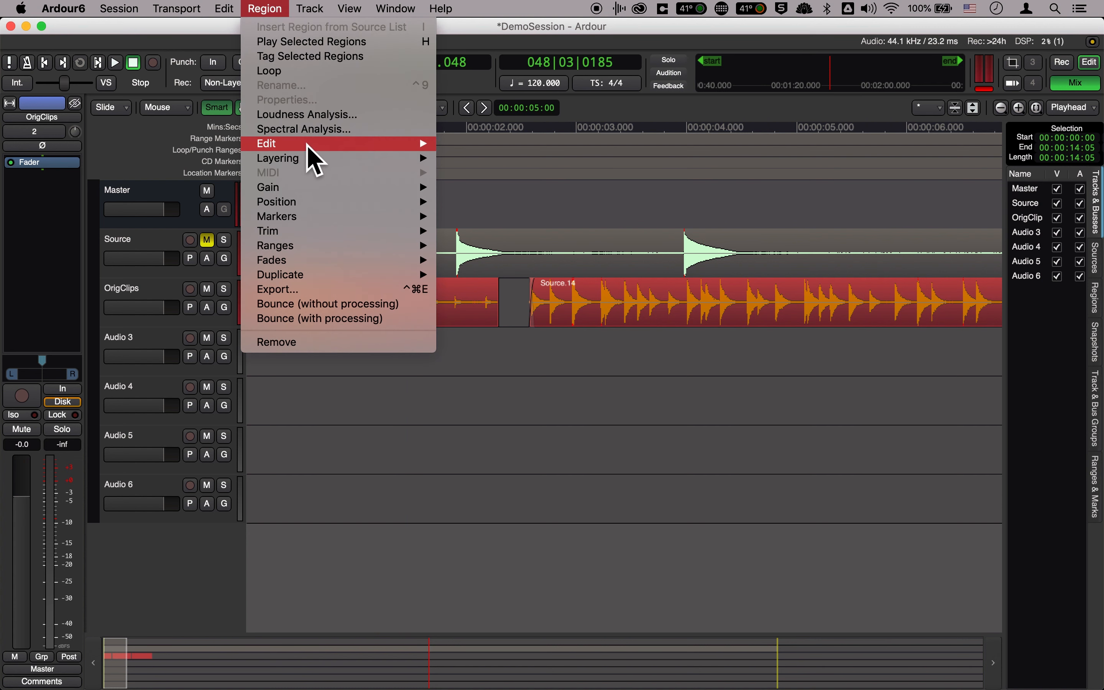
{"action": "mouse_move", "coordinate": [309, 147]}
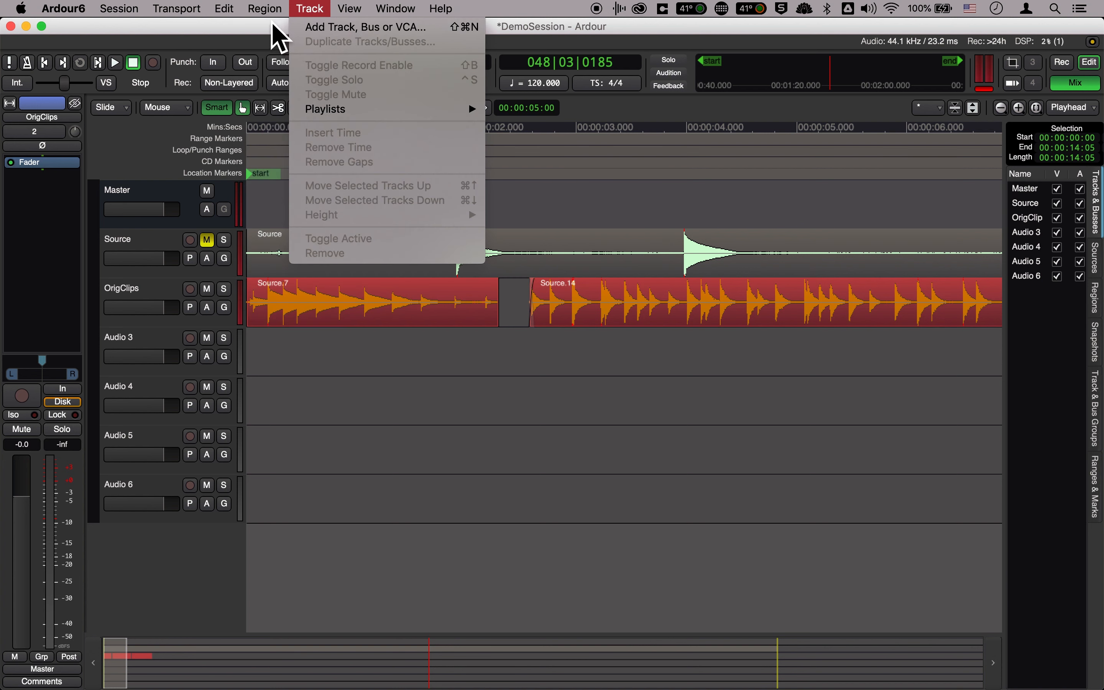
{"action": "left_click", "coordinate": [270, 11]}
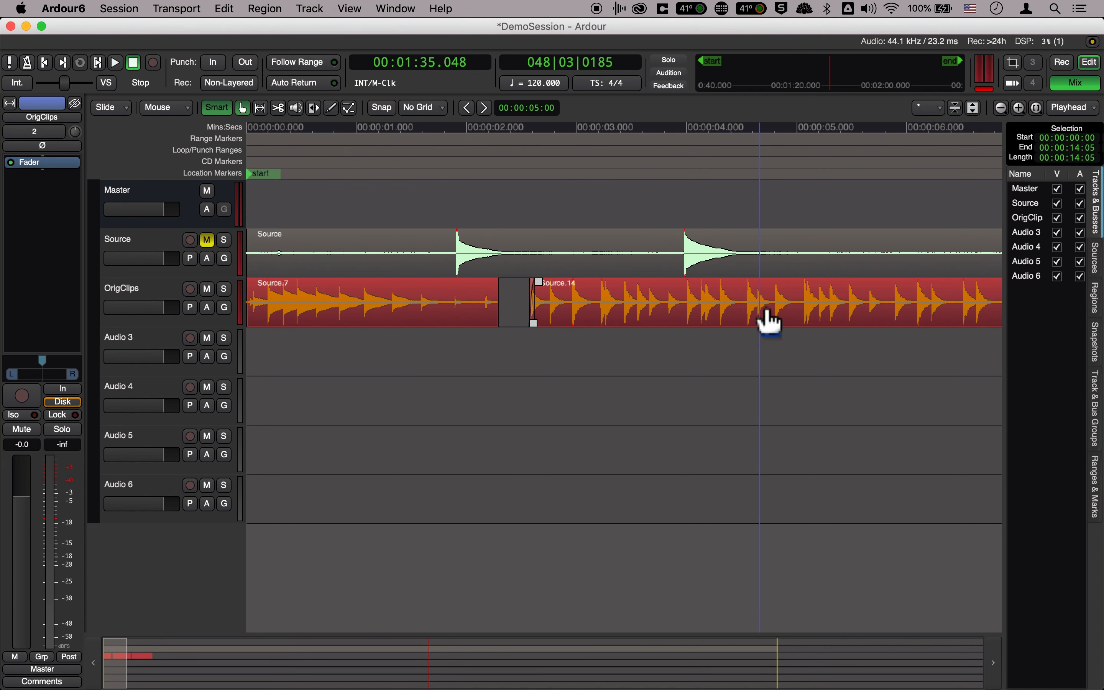
{"action": "left_click", "coordinate": [279, 14]}
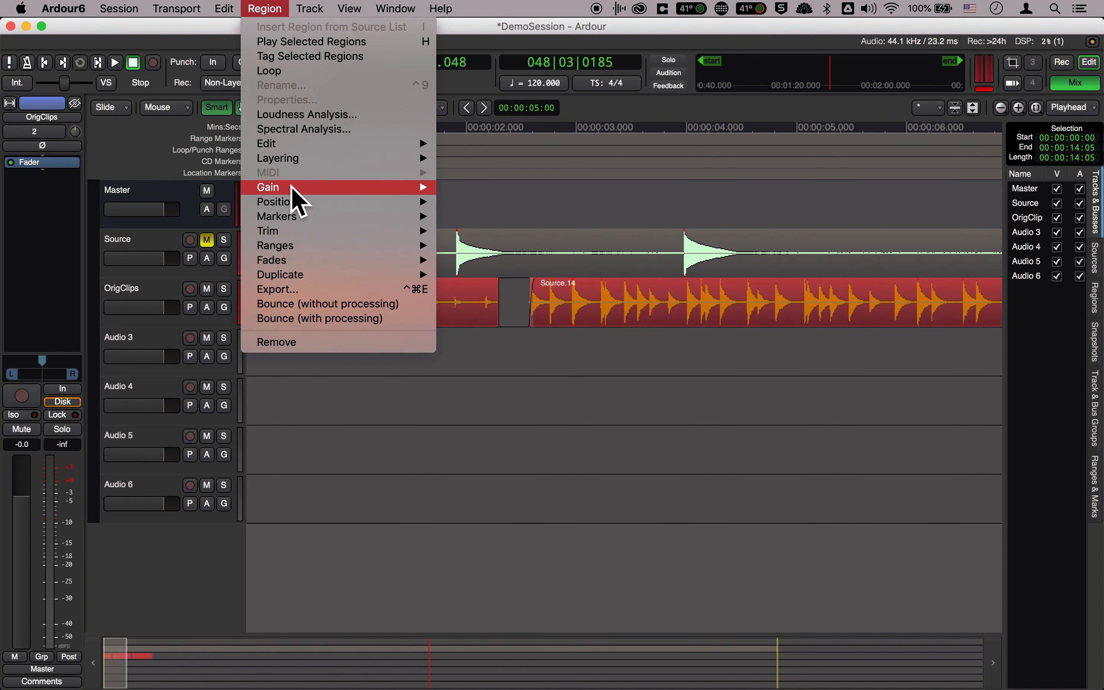
{"action": "mouse_move", "coordinate": [291, 188]}
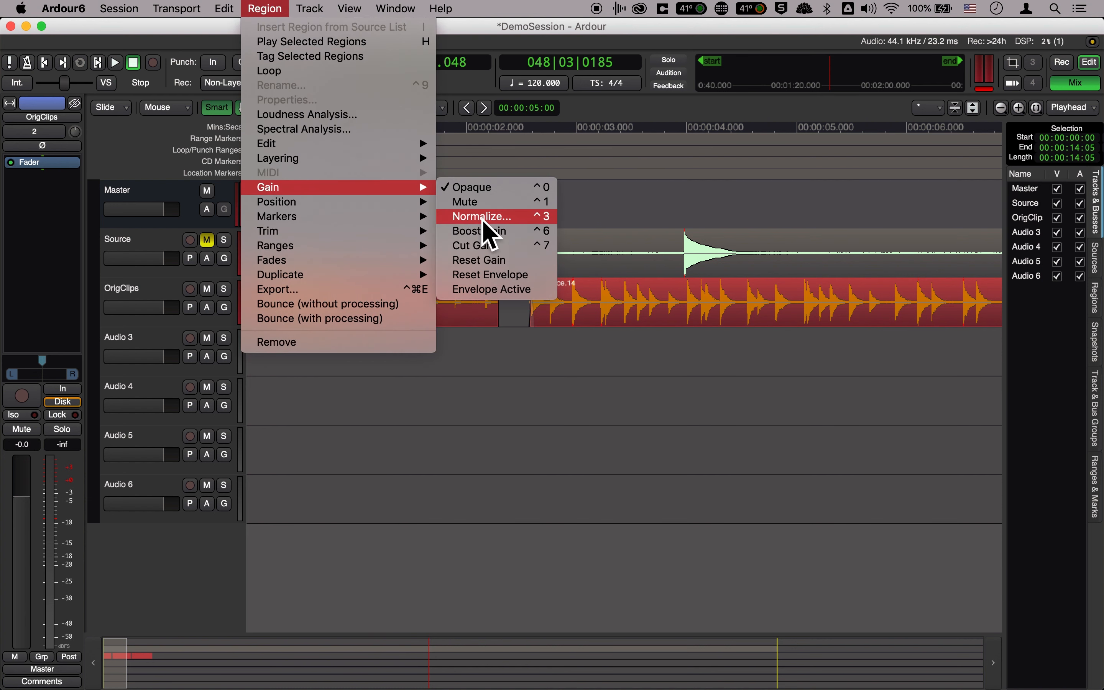
{"action": "left_click", "coordinate": [495, 221]}
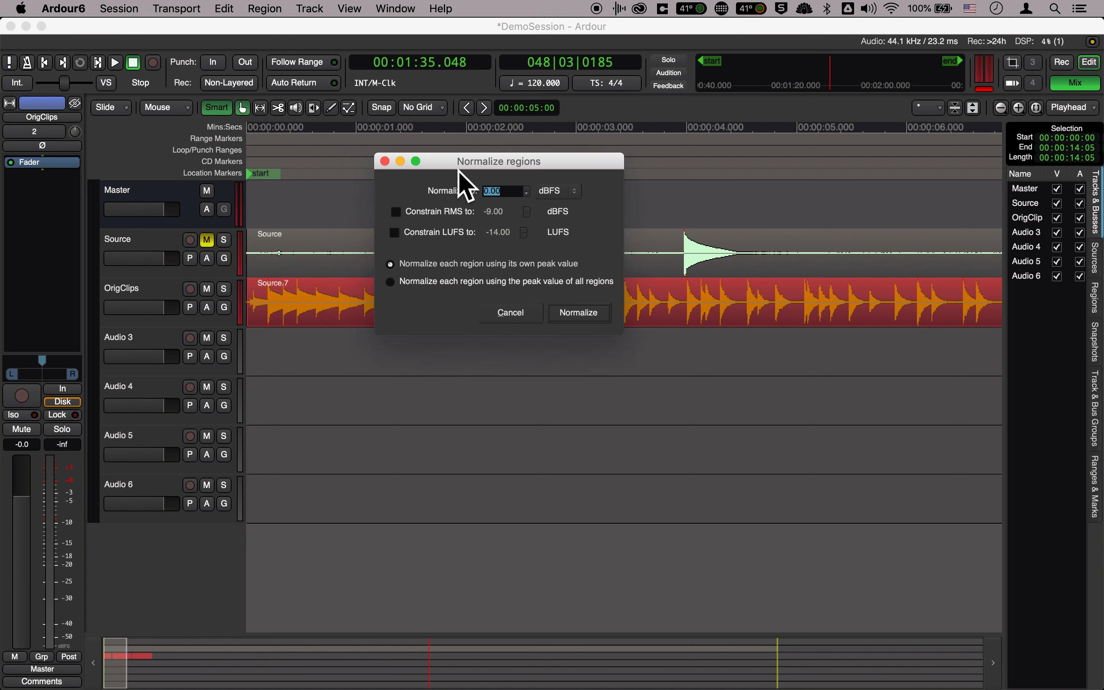
{"action": "left_click_drag", "start_coordinate": [459, 170], "coordinate": [476, 220]}
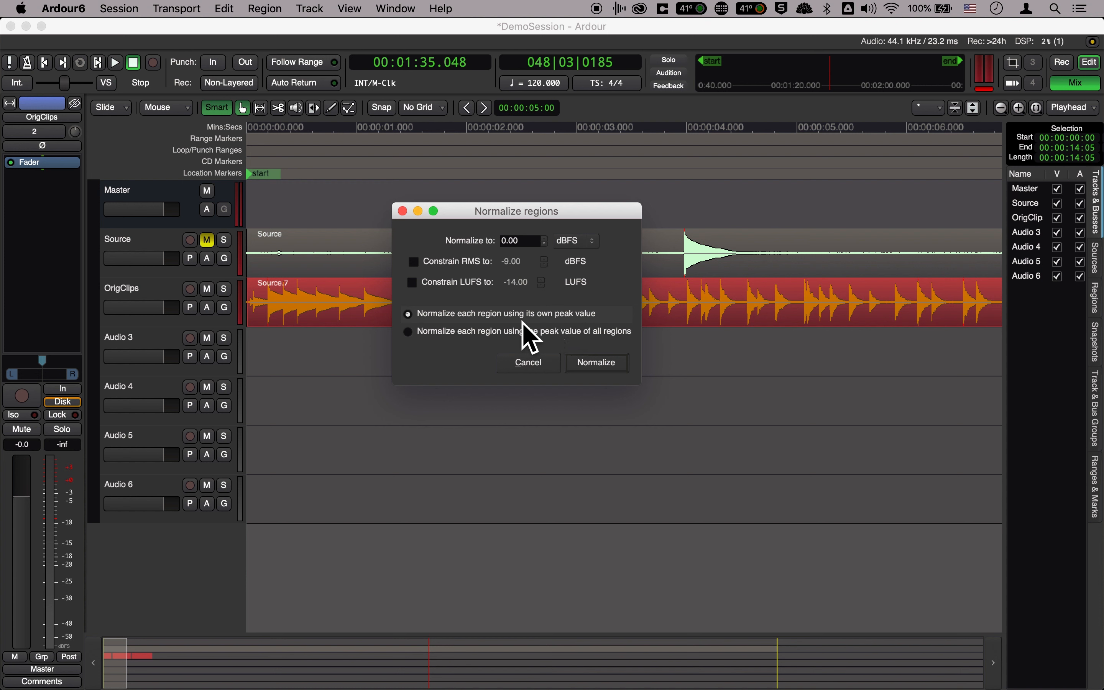
{"action": "left_click", "coordinate": [596, 363]}
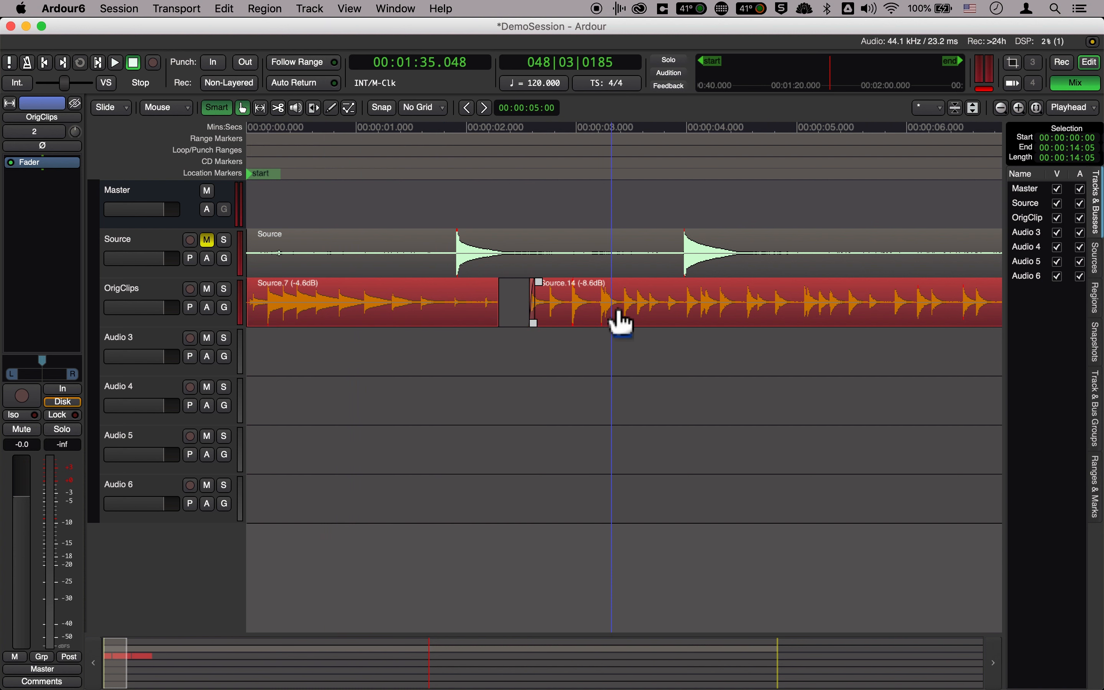
- Copy the quiet Source passage from about 00:00:15:17 to 00:00:15:23 and paste it on OrigClips at about 00:00:14:16
{"action": "scroll", "coordinate": [725, 308], "scroll_direction": "right", "scroll_amount": 10}
{"action": "scroll", "coordinate": [724, 308], "scroll_direction": "right", "scroll_amount": 12}
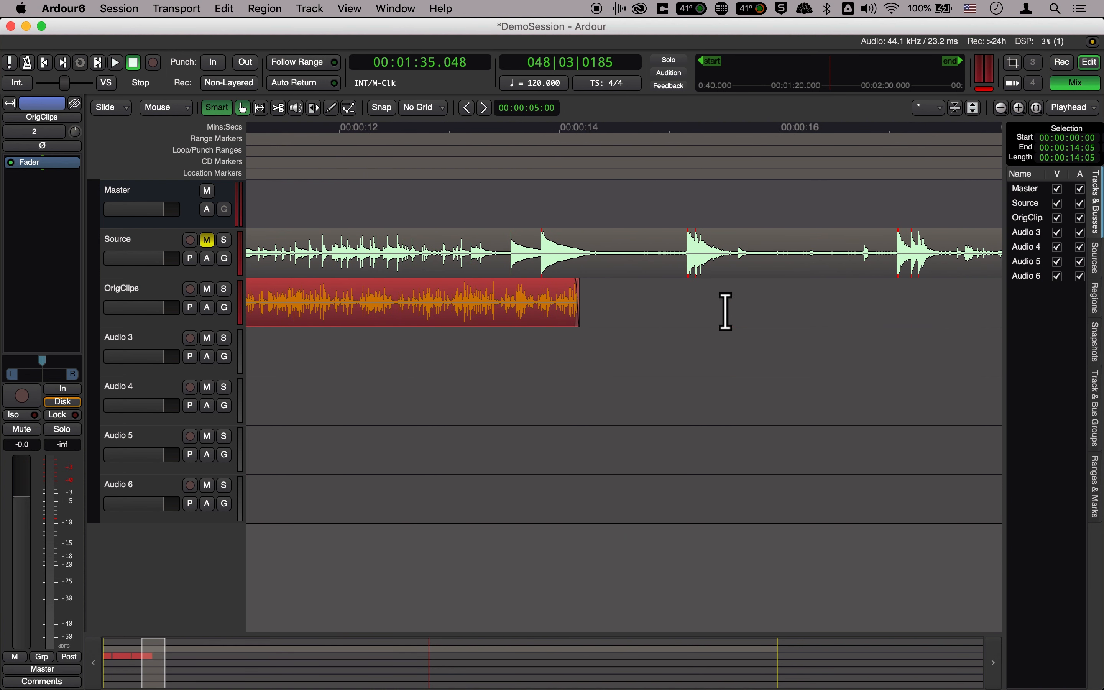
{"action": "left_click_drag", "start_coordinate": [735, 254], "coordinate": [755, 256]}
{"action": "left_click", "coordinate": [626, 302]}
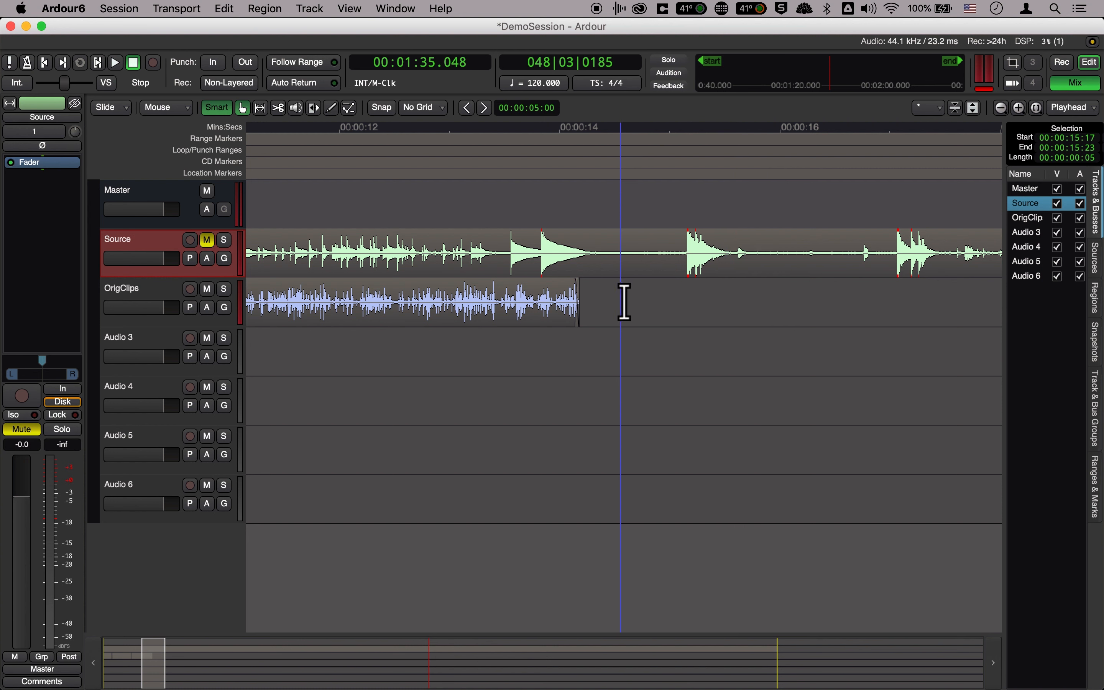
{"action": "key", "text": "super+v"}
{"action": "left_click", "coordinate": [631, 312]}
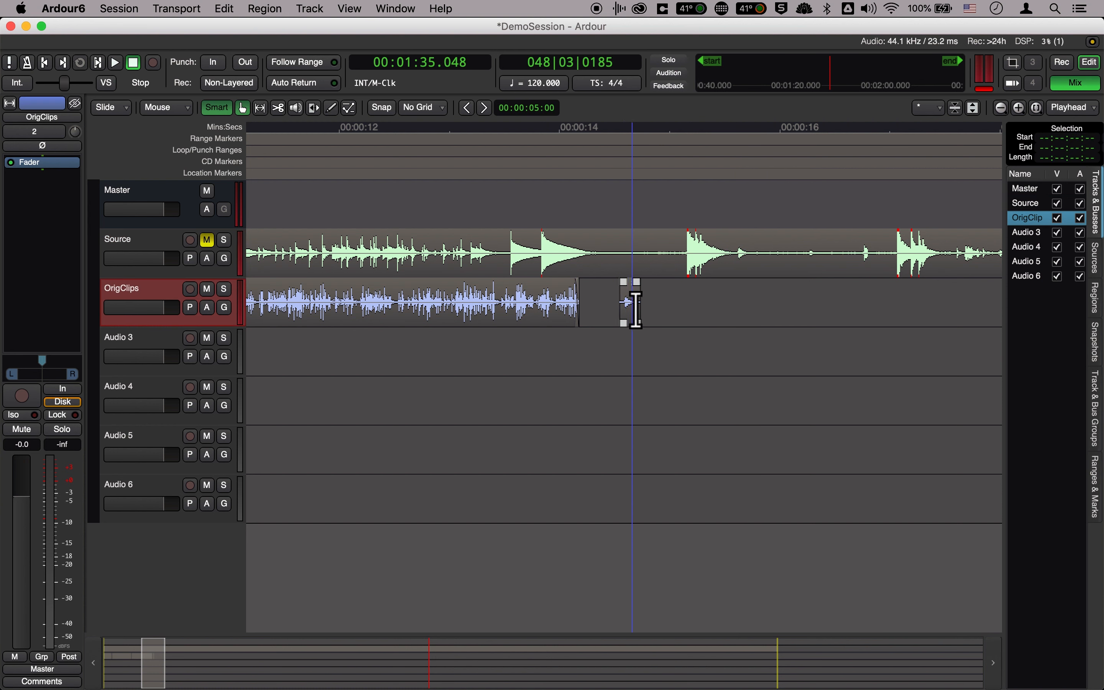
- Normalize the short pasted clip at the end of OrigClips to 0.00 dBFS
{"action": "left_click", "coordinate": [634, 311]}
{"action": "left_click", "coordinate": [226, 8]}
{"action": "mouse_move", "coordinate": [264, 8]}
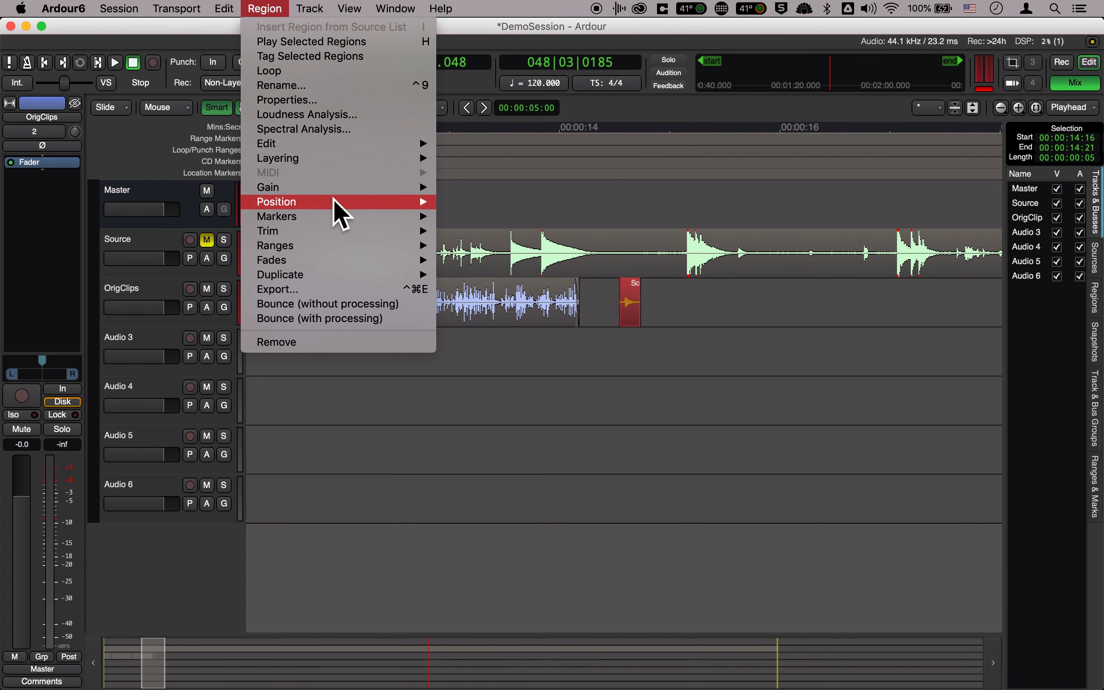
{"action": "mouse_move", "coordinate": [396, 188]}
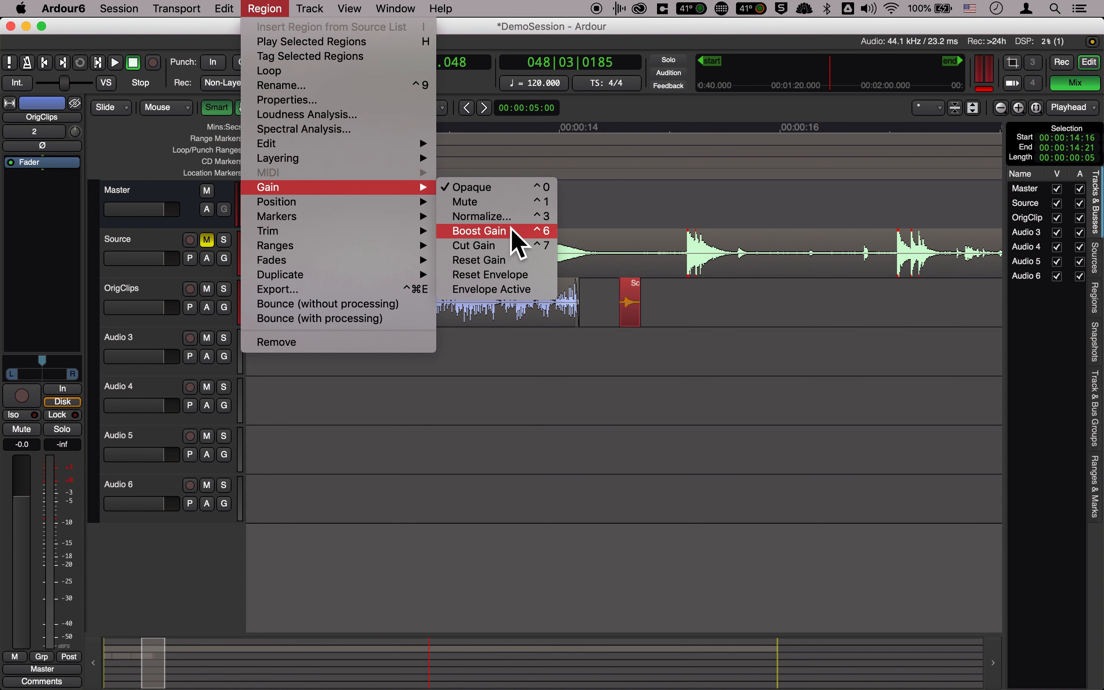
{"action": "left_click", "coordinate": [502, 217]}
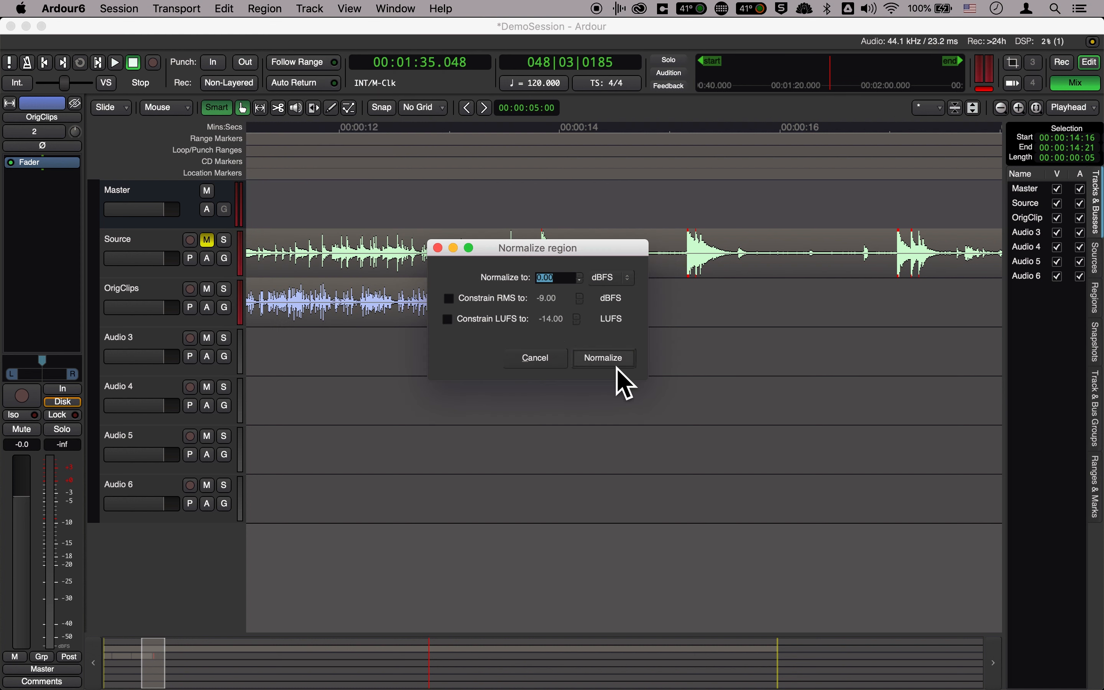
{"action": "left_click", "coordinate": [614, 360]}
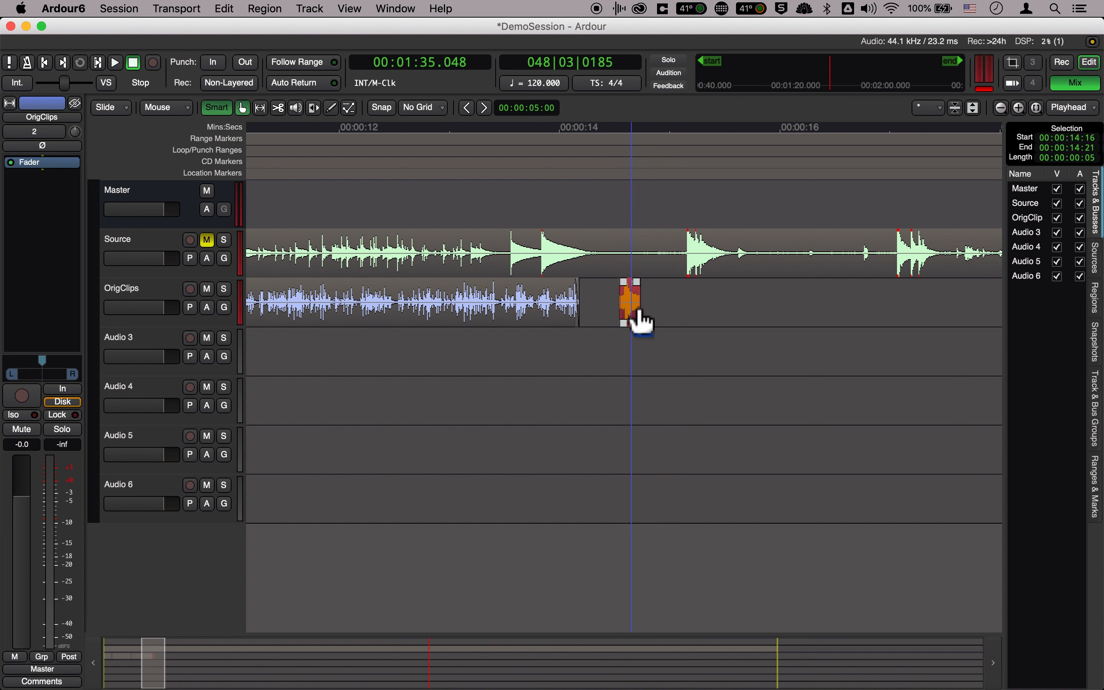
- Place the playhead on the short pasted clip at about 00:00:14.558
{"action": "key", "text": "equal"}
{"action": "key", "text": "equal"}
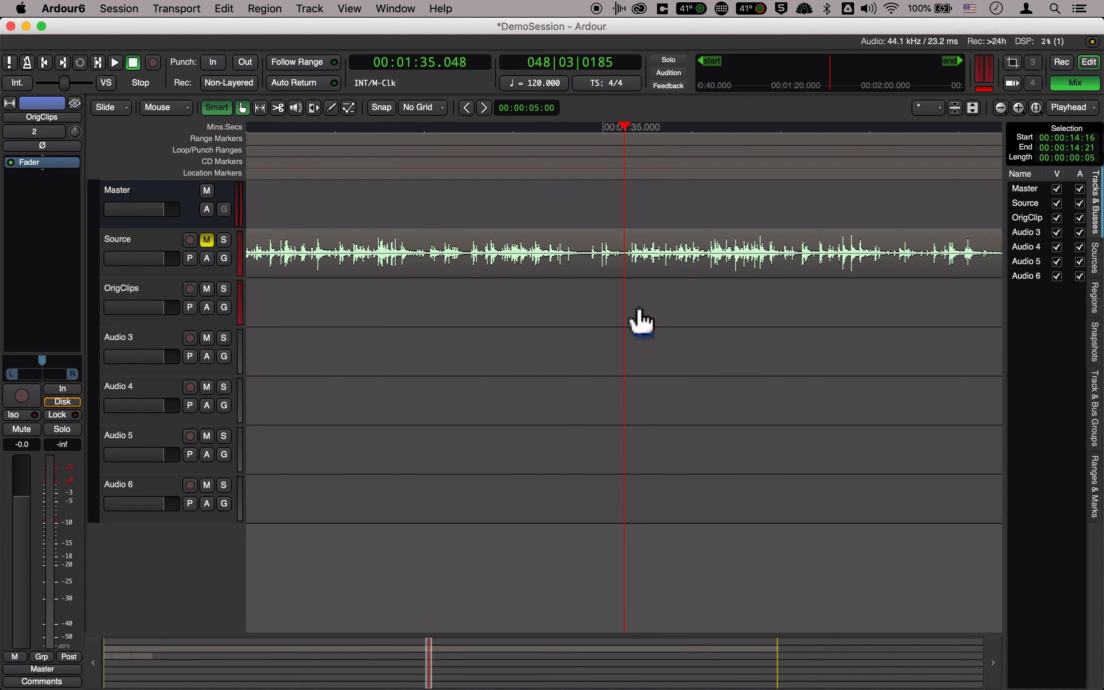
{"action": "key", "text": "minus"}
{"action": "key", "text": "minus"}
{"action": "key", "text": "minus"}
{"action": "key", "text": "minus"}
{"action": "key", "text": "minus"}
{"action": "key", "text": "minus"}
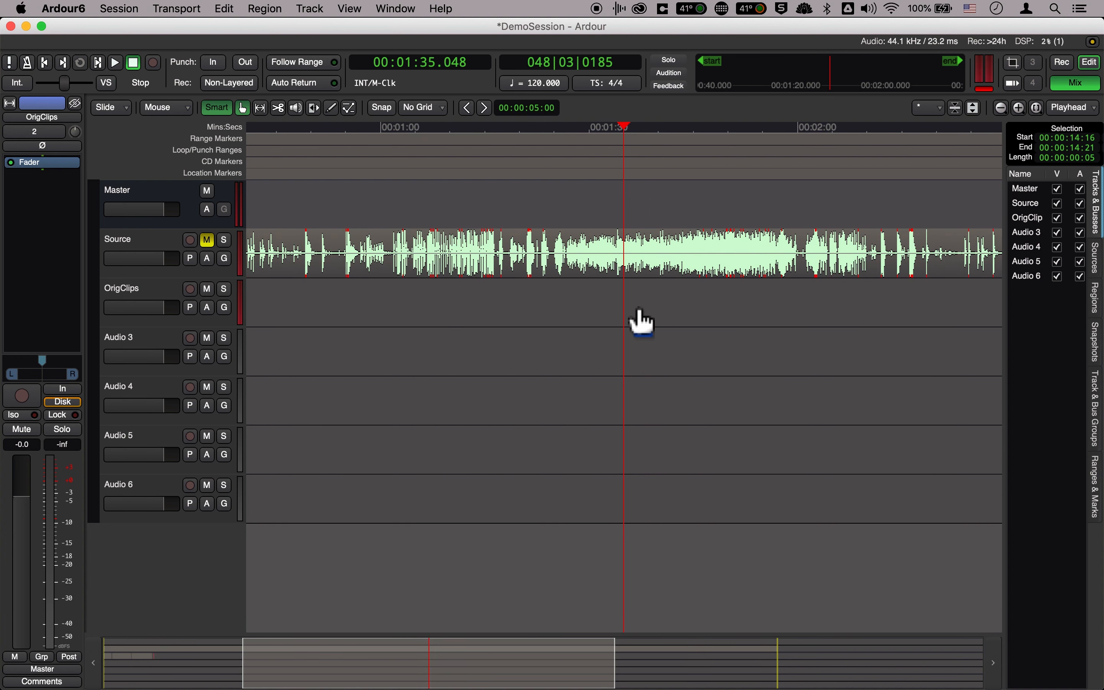
{"action": "mouse_move", "coordinate": [413, 657]}
{"action": "left_mouse_down"}
{"action": "mouse_move", "coordinate": [363, 676]}
{"action": "mouse_move", "coordinate": [201, 681]}
{"action": "left_mouse_up"}
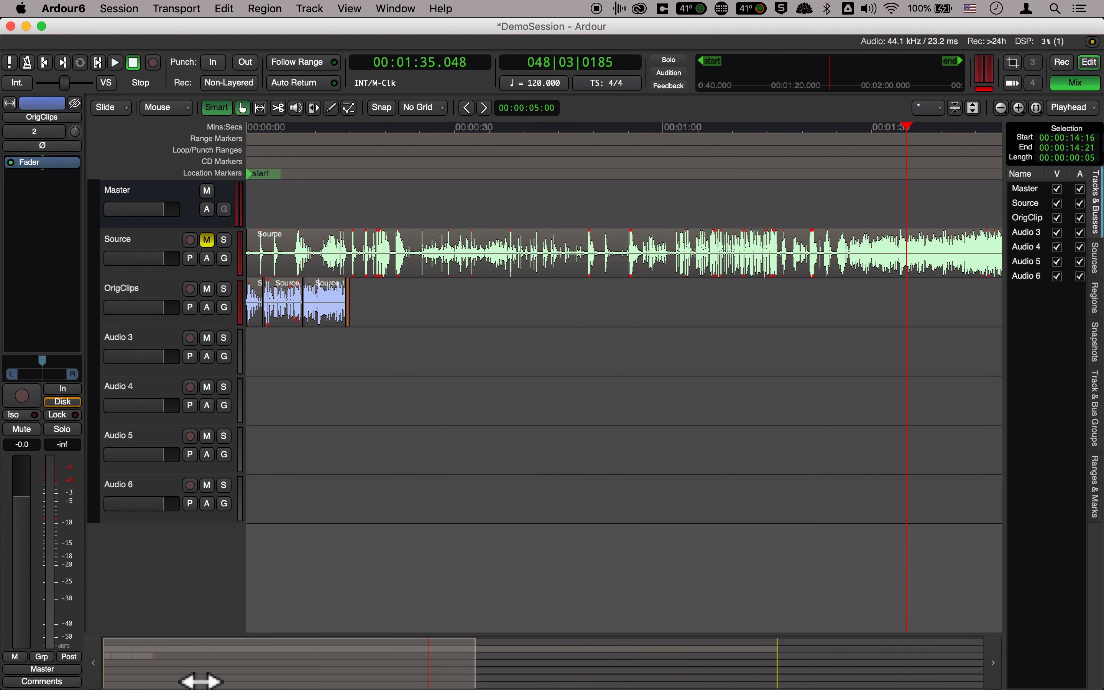
{"action": "left_click", "coordinate": [349, 132]}
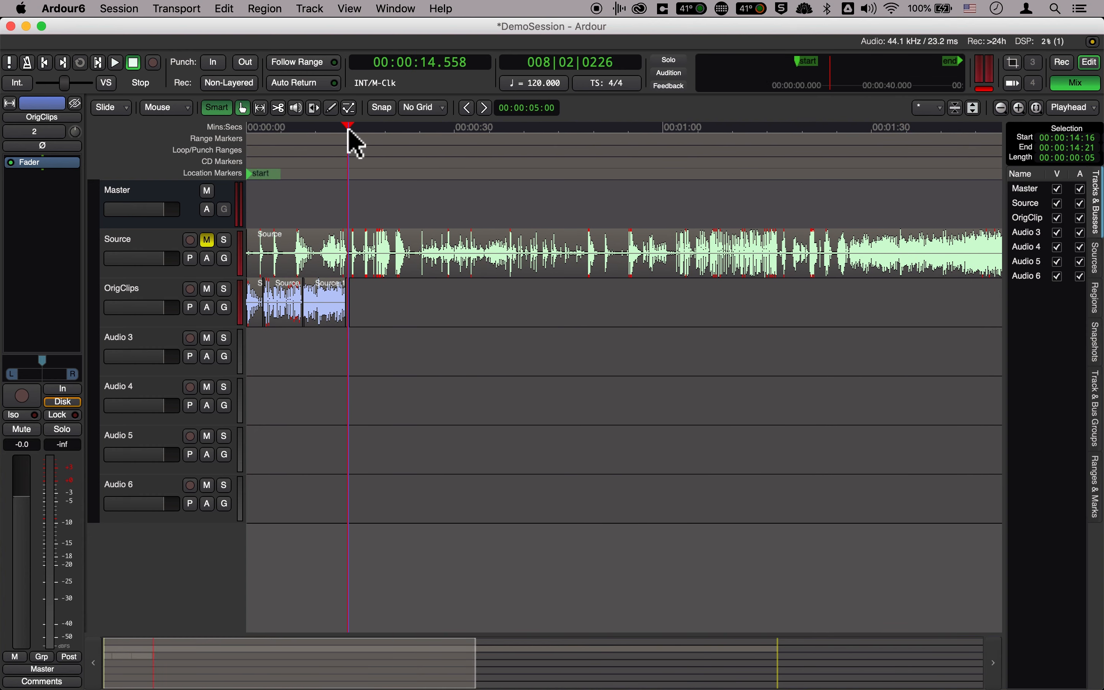
- Trim the pasted clip's start to the onset of its sound and extend its end to about 00:00:15:05
{"action": "key", "text": "equal"}
{"action": "key", "text": "equal"}
{"action": "key", "text": "equal"}
{"action": "key", "text": "equal"}
{"action": "key", "text": "equal"}
{"action": "key", "text": "equal"}
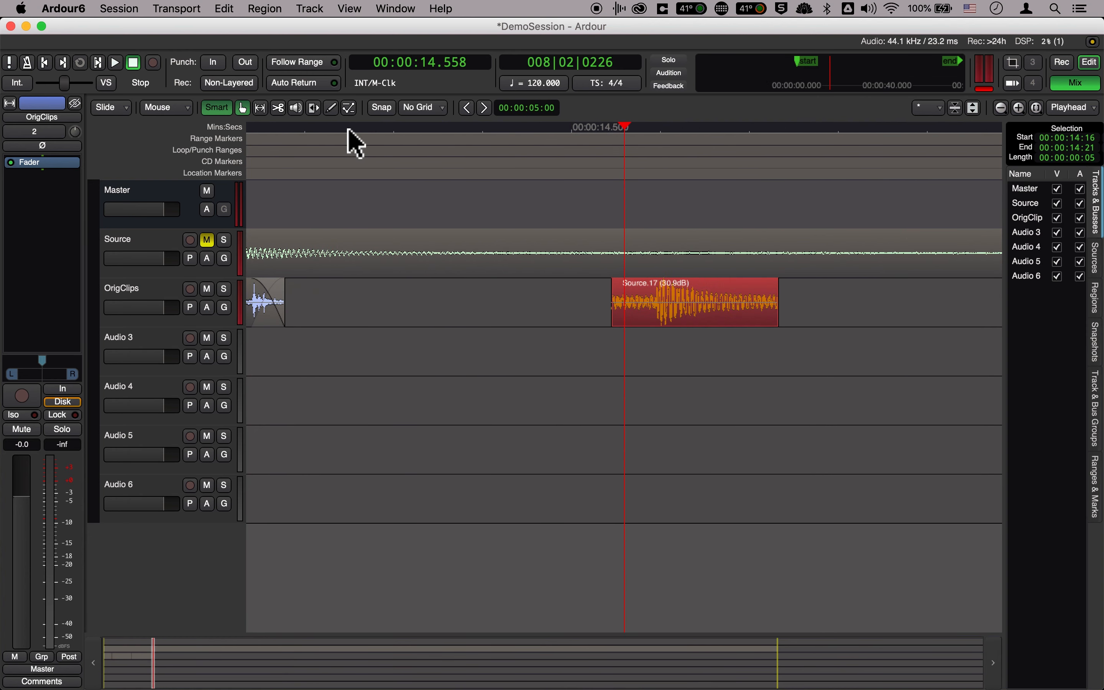
{"action": "scroll", "coordinate": [630, 313], "scroll_direction": "right", "scroll_amount": 5}
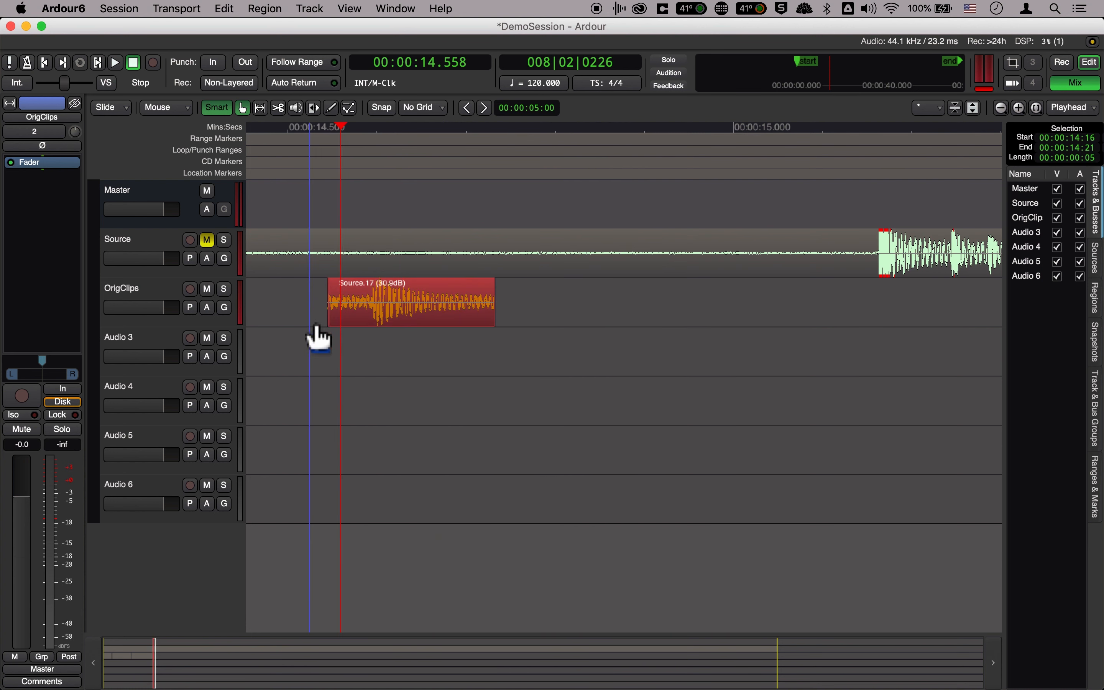
{"action": "left_click_drag", "start_coordinate": [345, 321], "coordinate": [377, 338]}
{"action": "left_click_drag", "start_coordinate": [493, 322], "coordinate": [838, 333]}
{"action": "scroll", "coordinate": [706, 330], "scroll_direction": "left", "scroll_amount": 3}
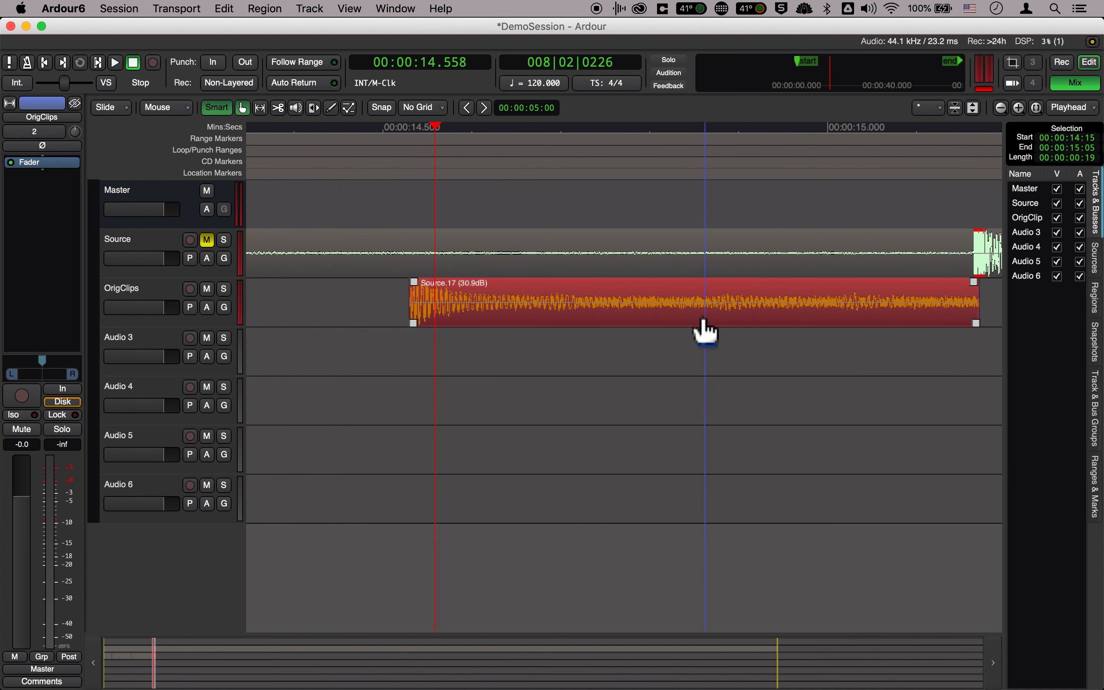
- Give the pasted clip a fade-out spanning almost its whole length and play it from just before its start
{"action": "left_click_drag", "start_coordinate": [974, 330], "coordinate": [441, 332]}
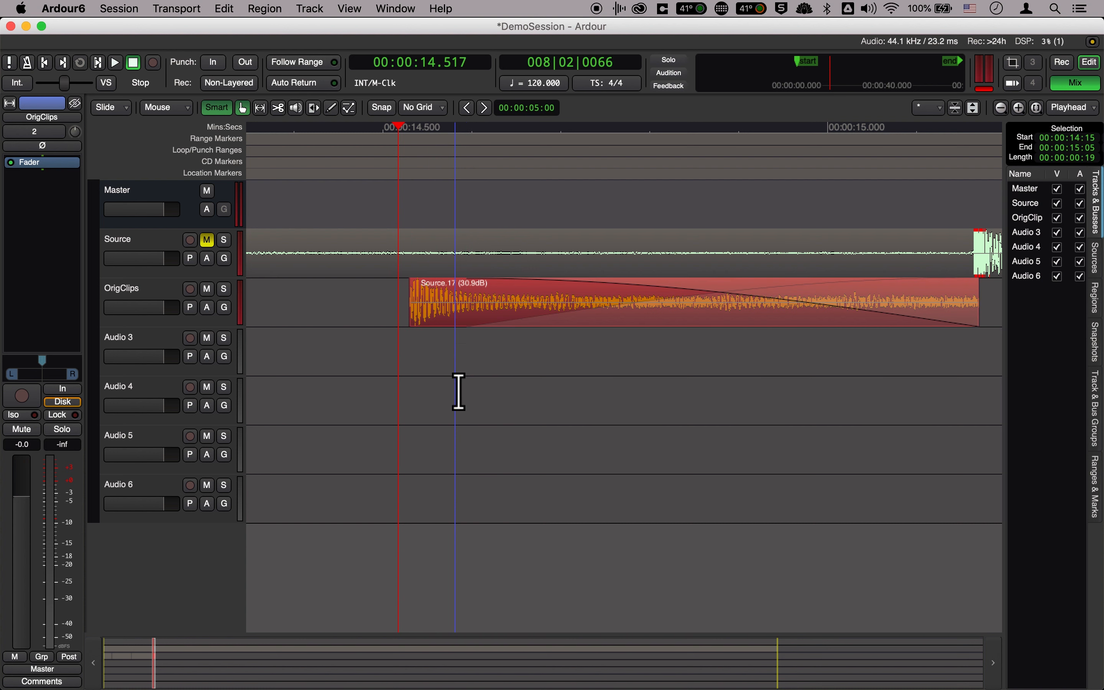
{"action": "key", "text": "space"}
{"action": "left_click_drag", "start_coordinate": [399, 148], "coordinate": [394, 137]}
{"action": "left_click", "coordinate": [392, 130]}
{"action": "key", "text": "space"}
{"action": "left_click", "coordinate": [393, 129]}
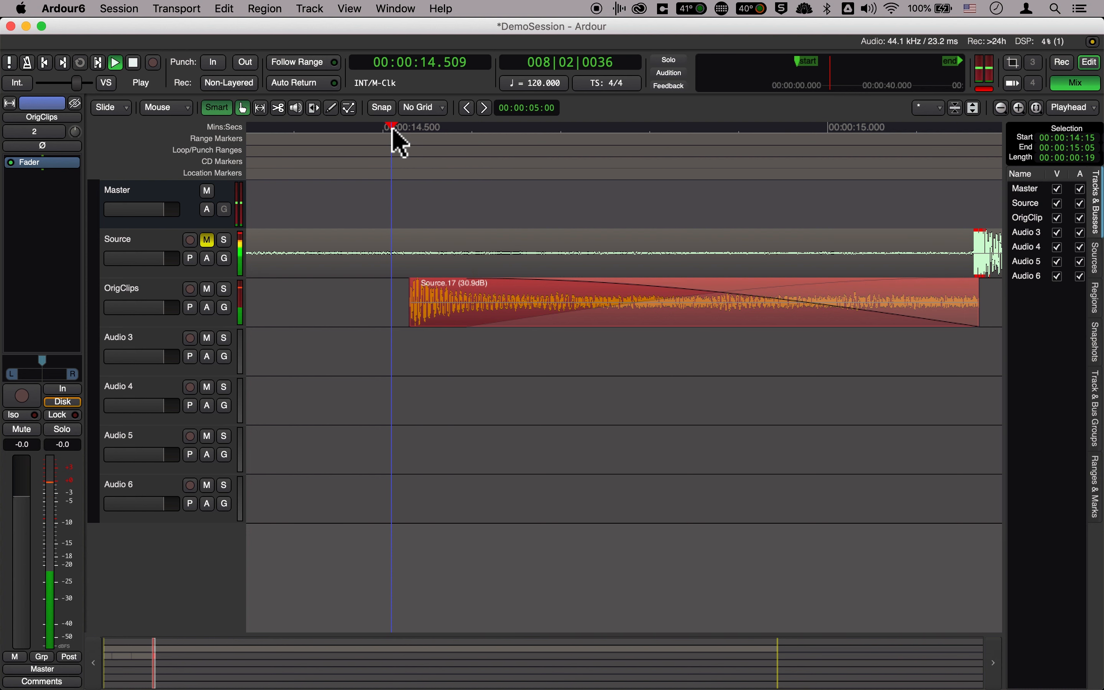
{"action": "key", "text": "space"}
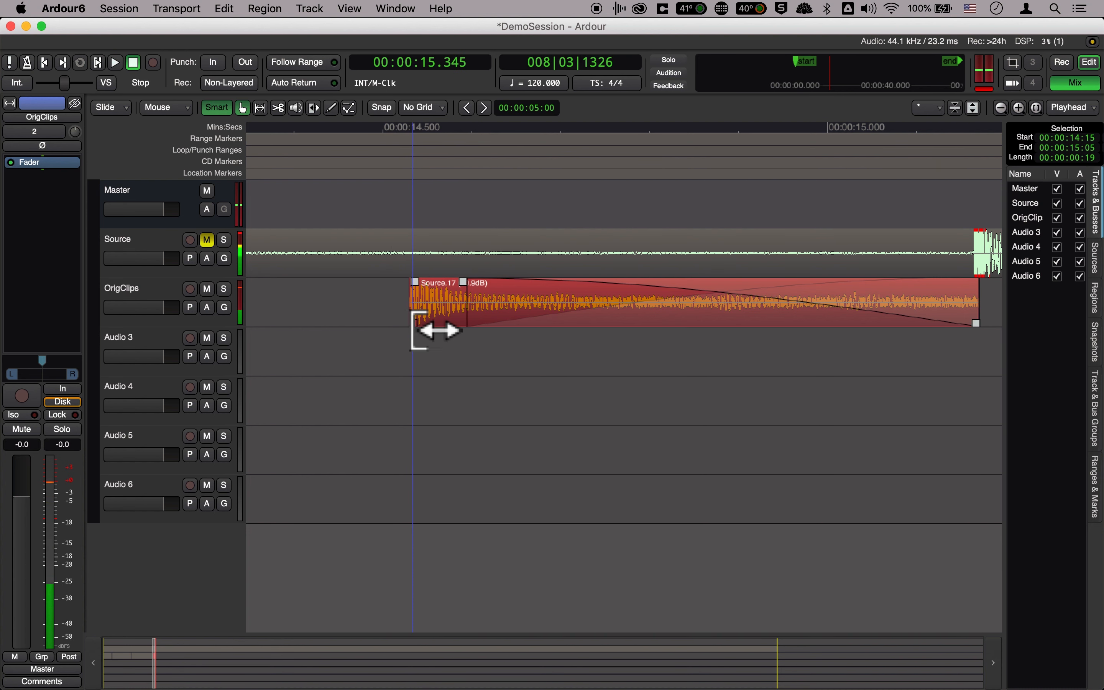
- Trim the pasted clip's start slightly to about 00:00:14:16 and play the result
{"action": "left_click_drag", "start_coordinate": [413, 327], "coordinate": [415, 329]}
{"action": "left_click", "coordinate": [389, 130]}
{"action": "key", "text": "space"}
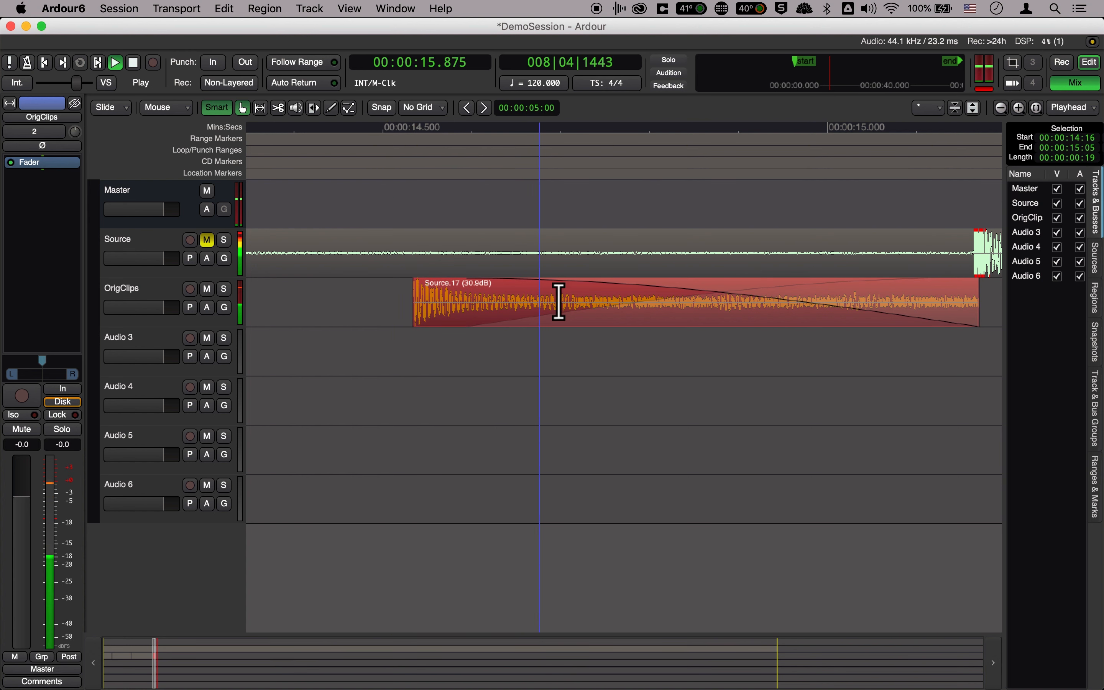
{"action": "key", "text": "space"}
{"action": "key", "text": "minus"}
{"action": "key", "text": "minus"}
{"action": "key", "text": "minus"}
{"action": "key", "text": "minus"}
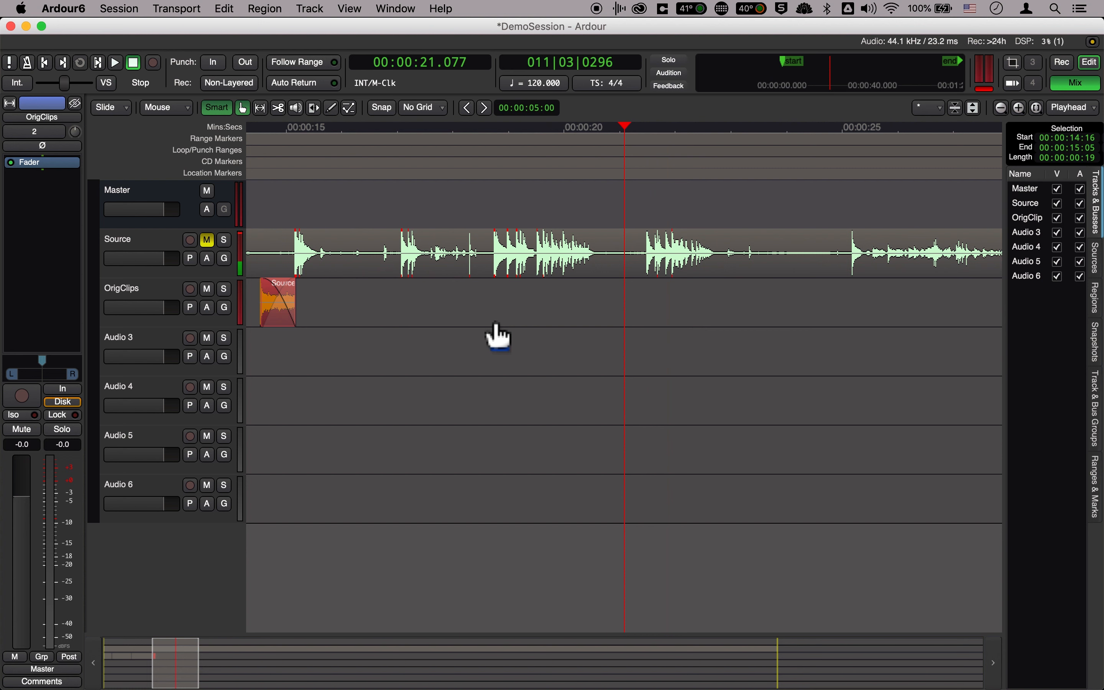
- Select the first clip on the OrigClips track and look up the Rename command among its region commands
{"action": "key", "text": "Home"}
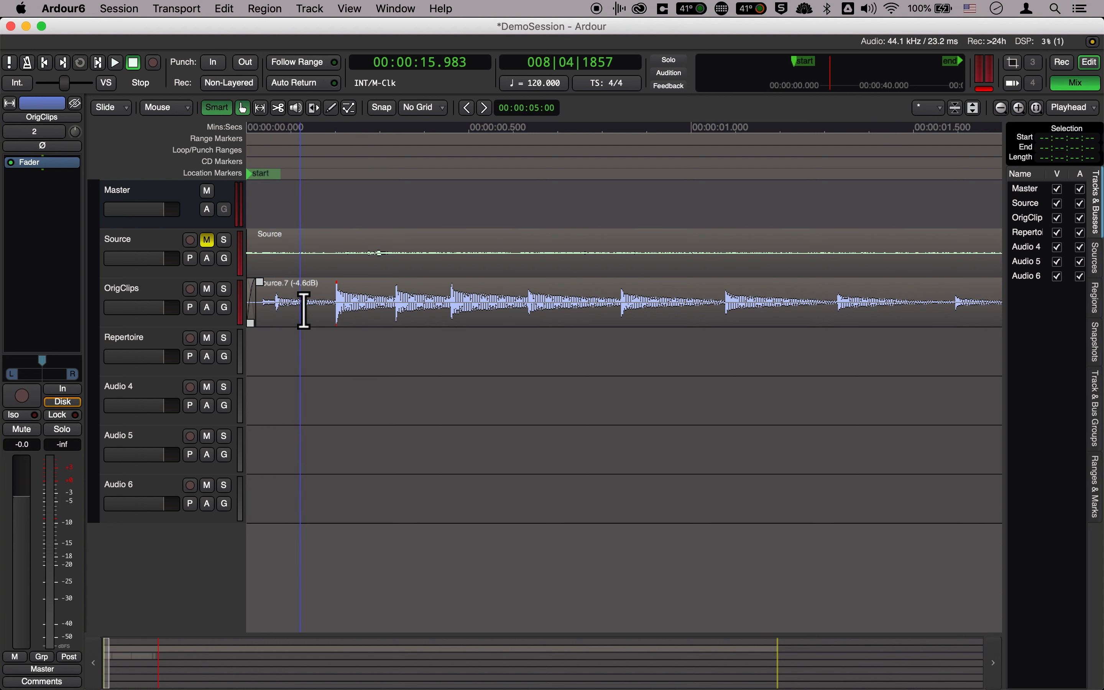
{"action": "left_click", "coordinate": [315, 317]}
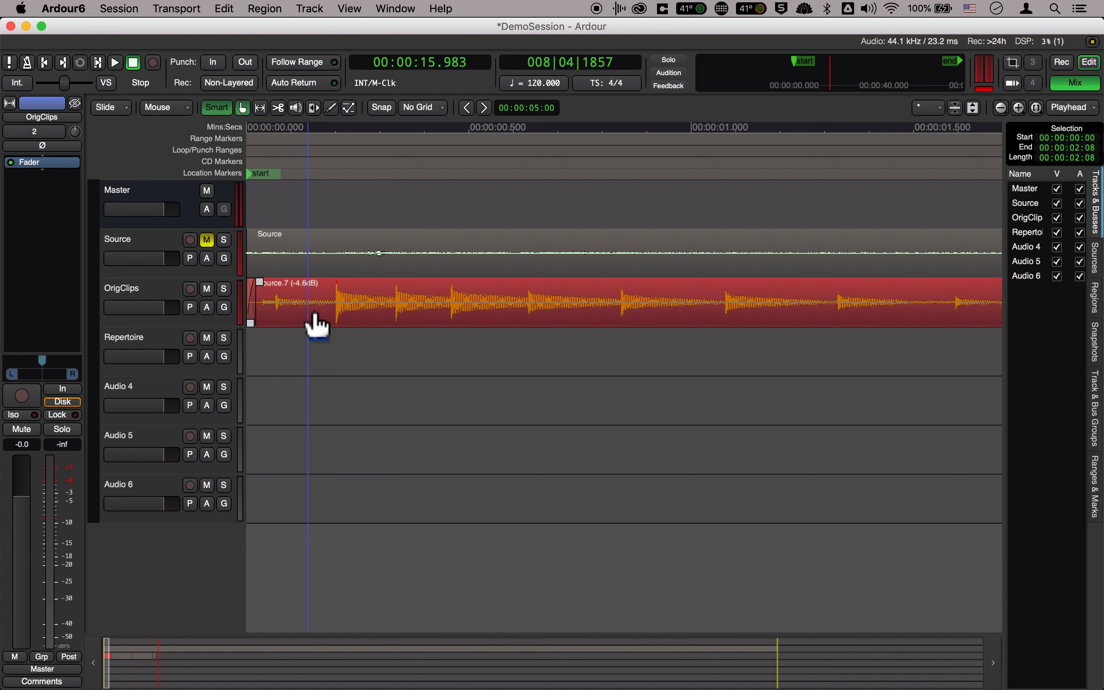
{"action": "left_click", "coordinate": [316, 323]}
{"action": "right_click", "coordinate": [320, 320]}
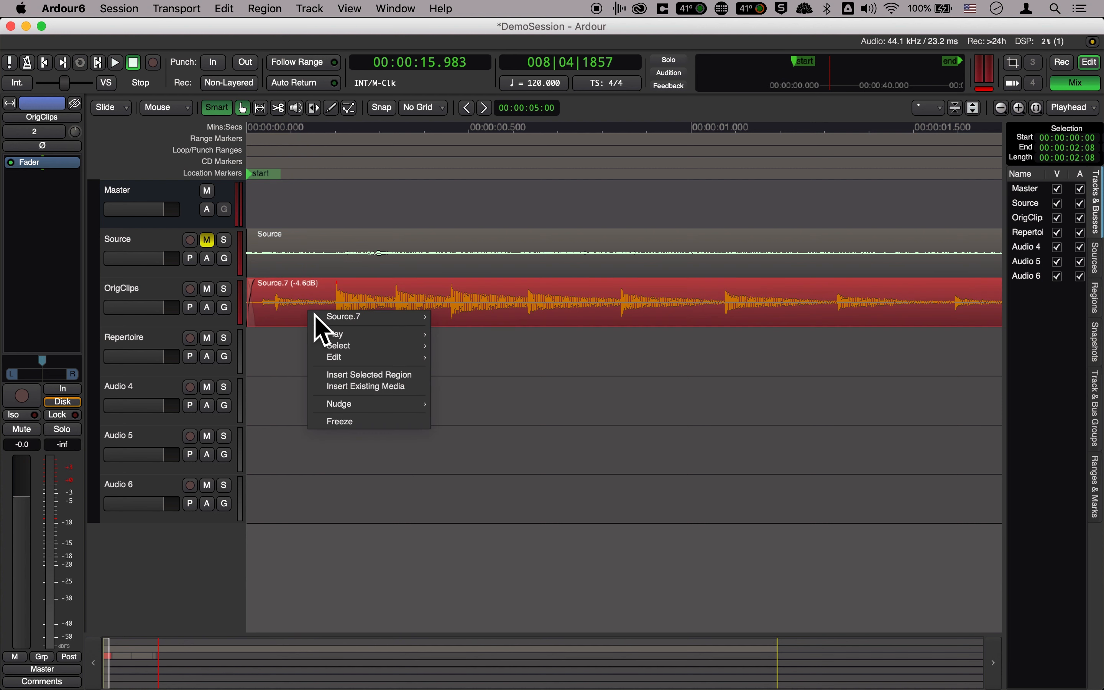
{"action": "mouse_move", "coordinate": [355, 320]}
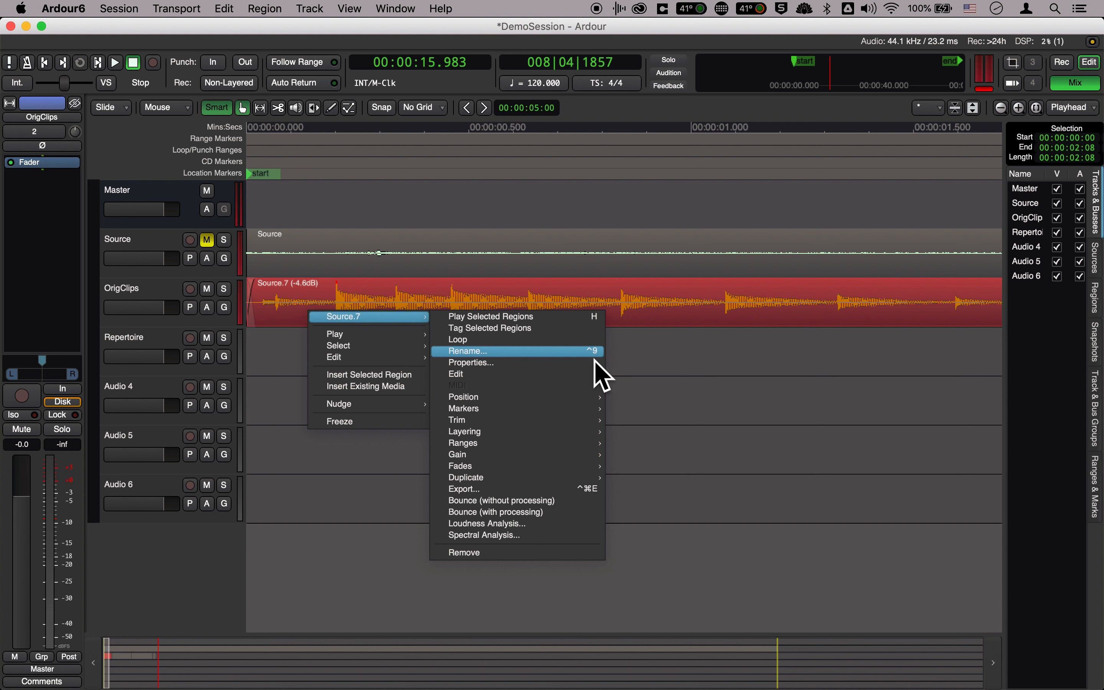
{"action": "key", "text": "Escape"}
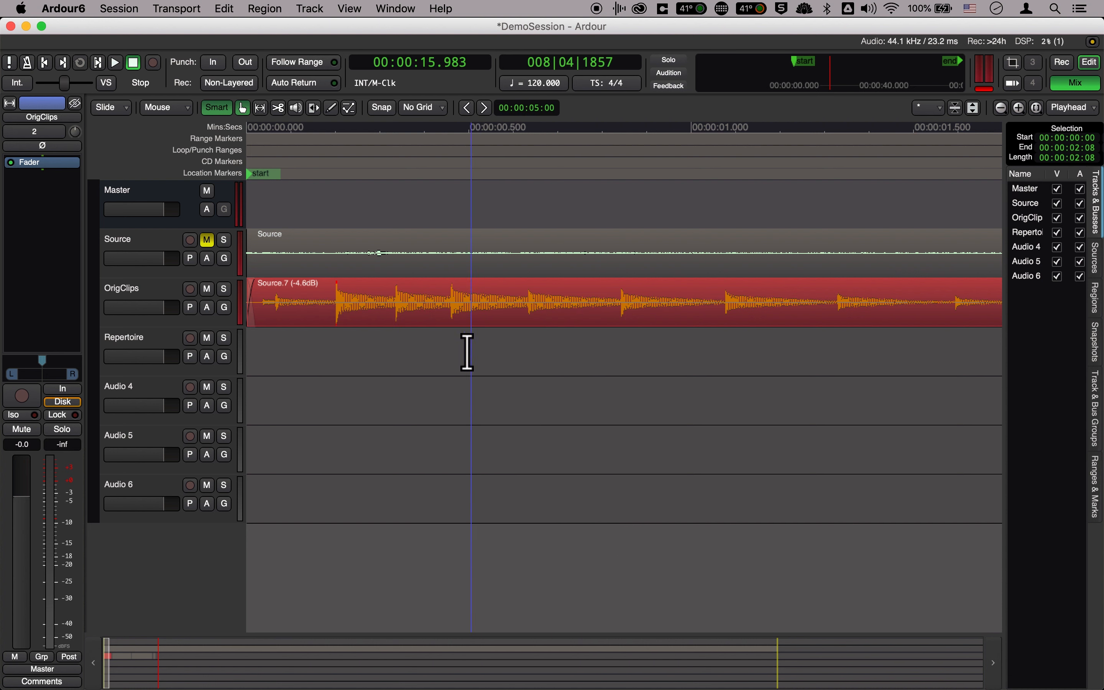
{"action": "left_click", "coordinate": [456, 349]}
{"action": "left_click", "coordinate": [431, 323]}
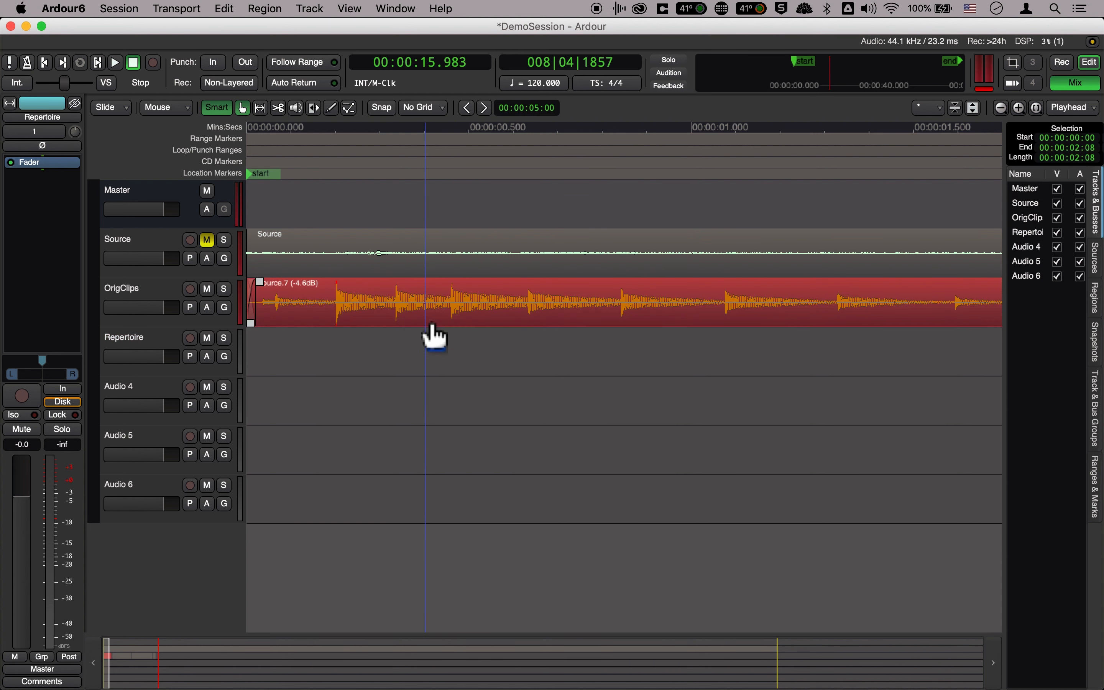
- Play the first OrigClips clip from the session start and rename the region as BottleTaps
{"action": "key", "text": "Home"}
{"action": "key", "text": "space"}
{"action": "key", "text": "space"}
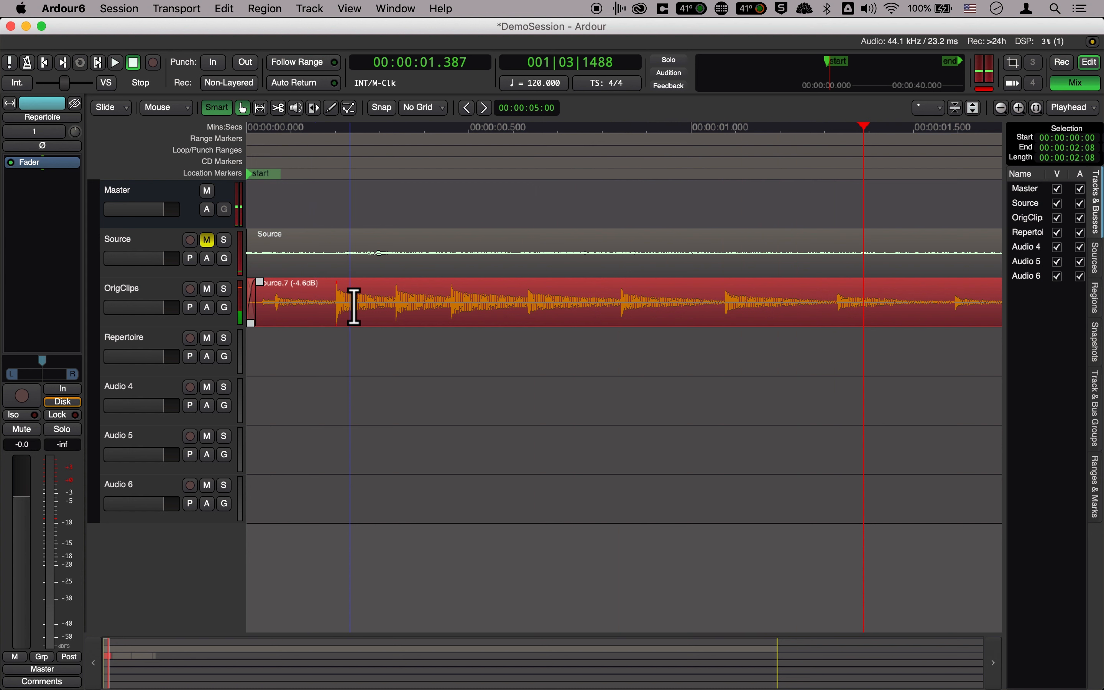
{"action": "key", "text": "F2"}
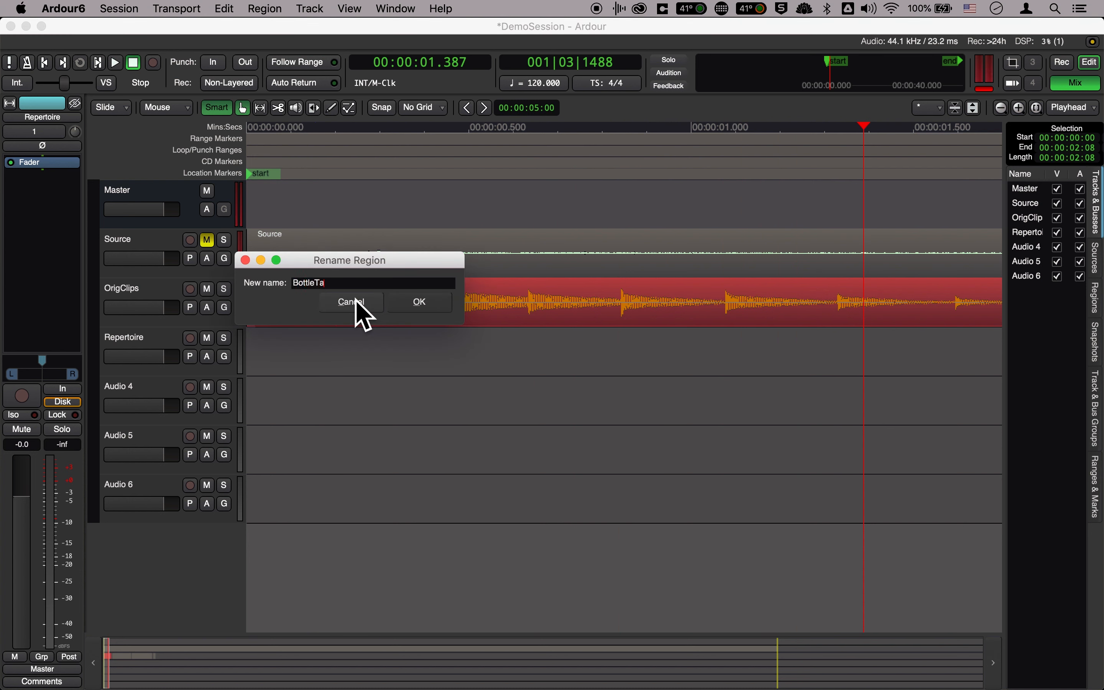
{"action": "key", "text": "Return"}
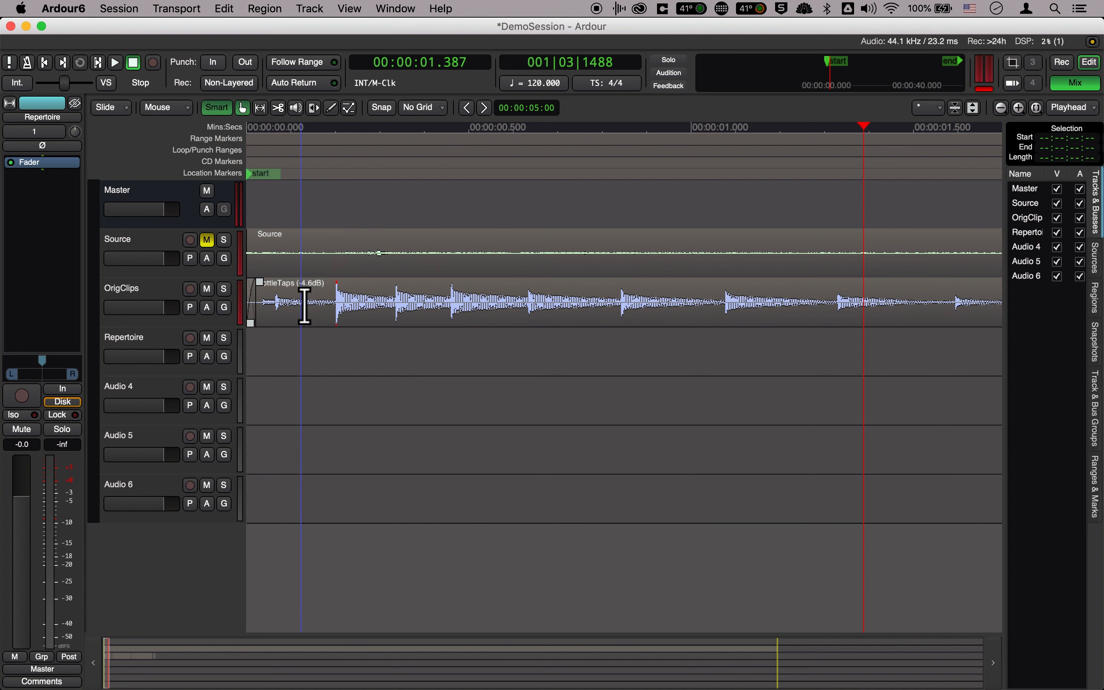
{"action": "scroll", "coordinate": [488, 308], "scroll_direction": "right", "scroll_amount": 10}
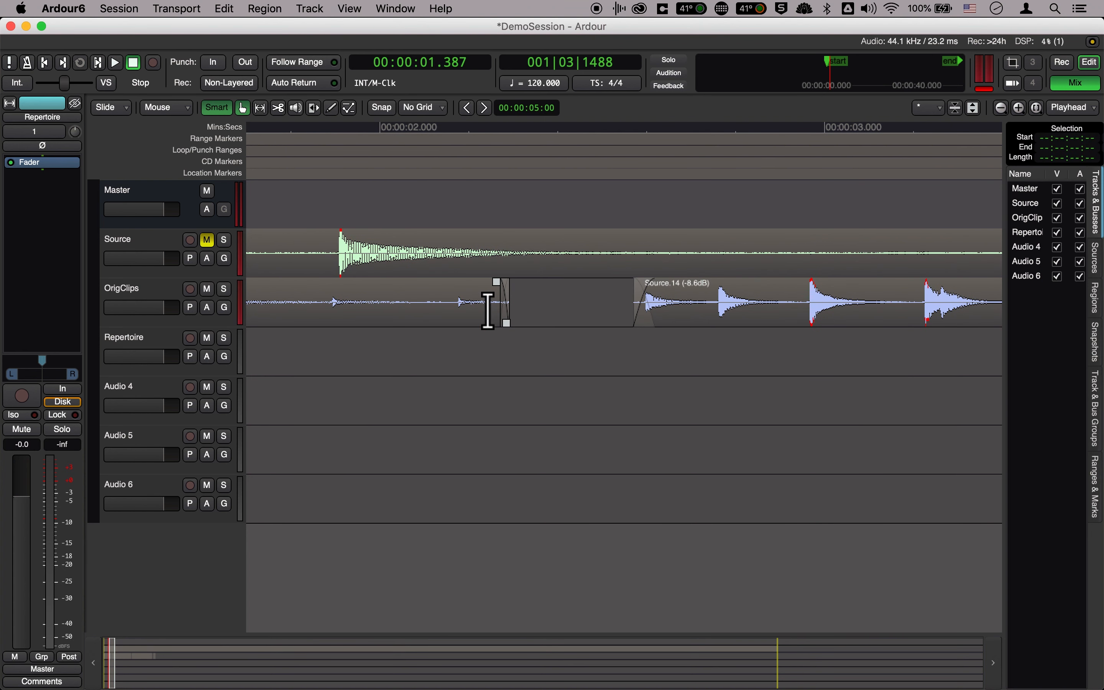